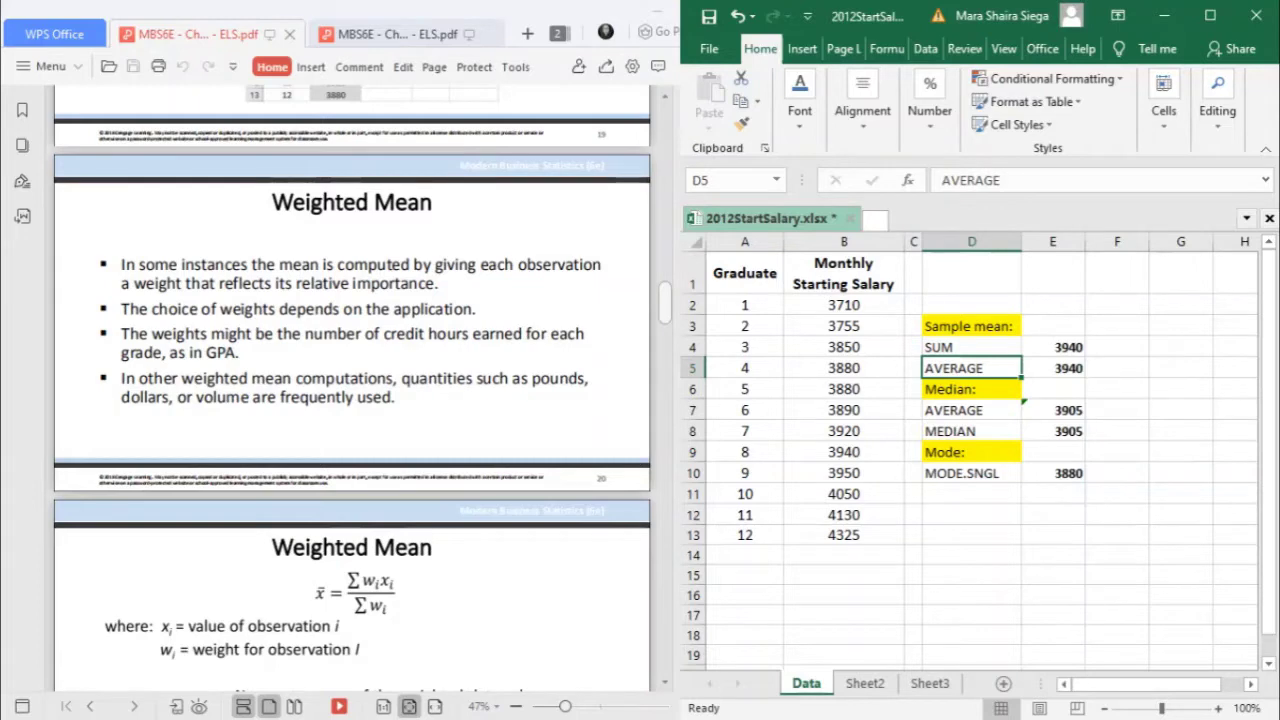
Bring up the Purchase of Raw Material weighted mean example in the slides and the matching data on Sheet2.
scroll(352, 400, "down", 5)
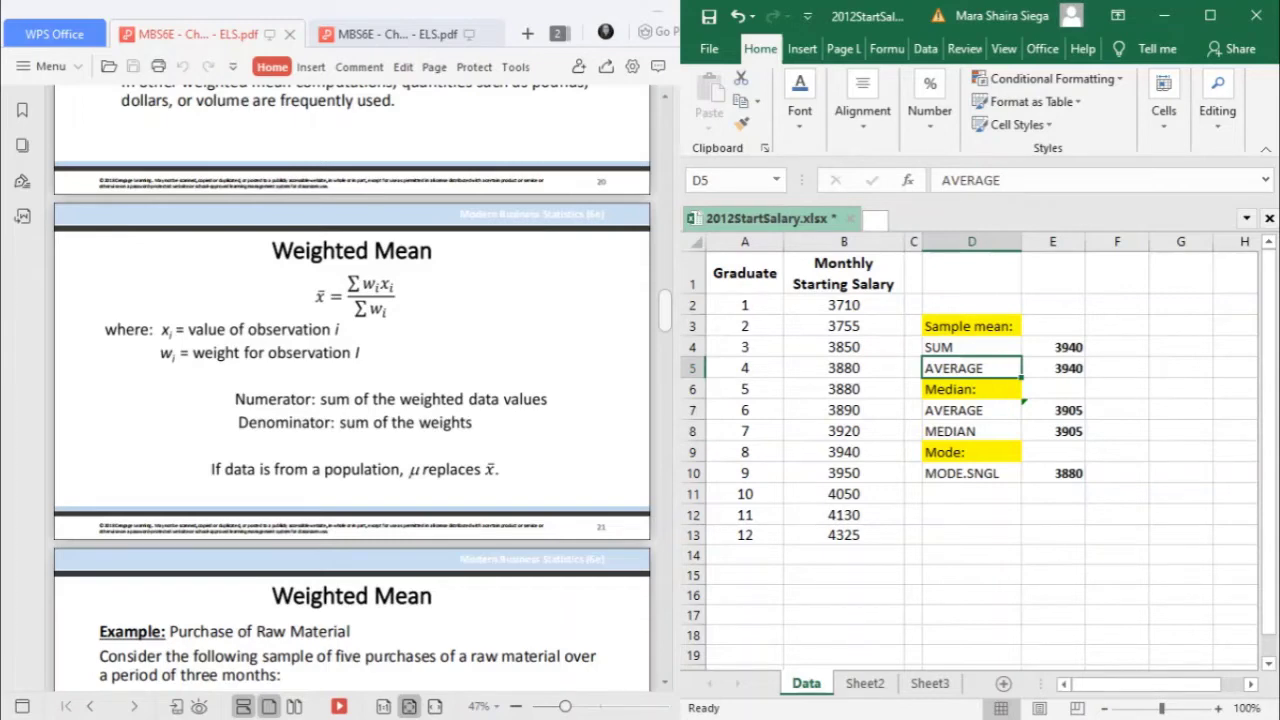
scroll(352, 388, "down", 5)
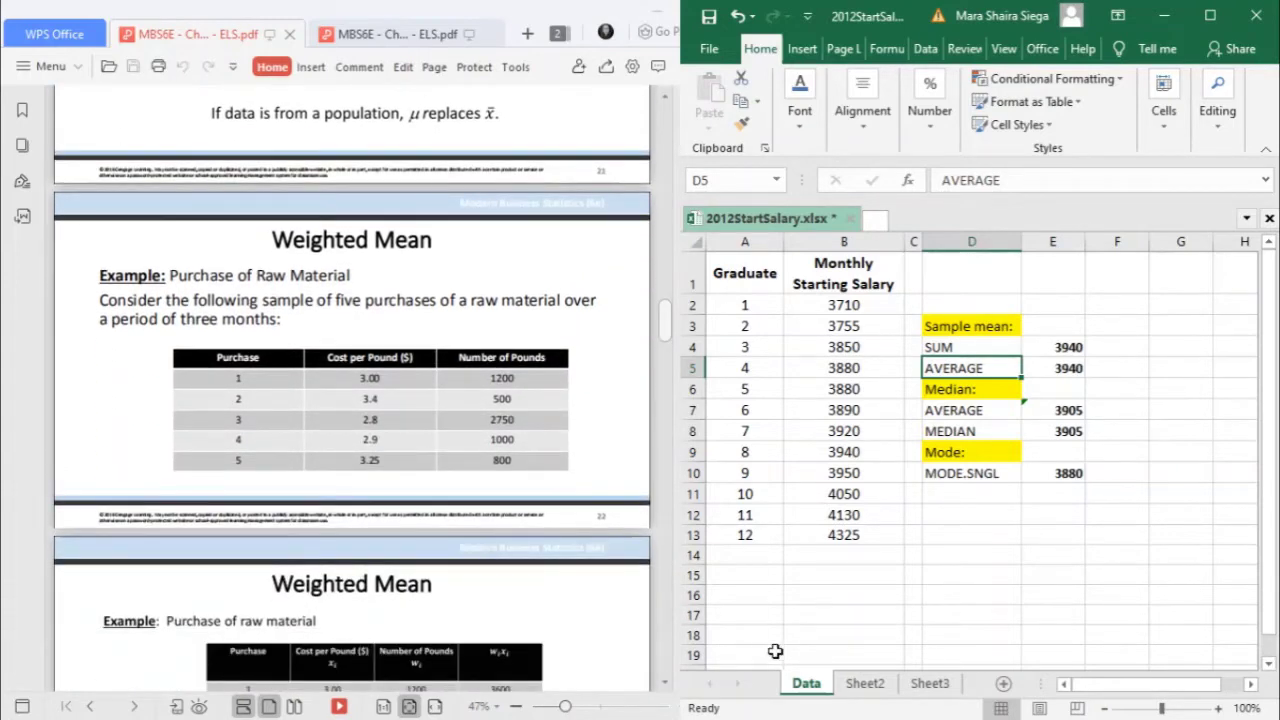
left_click(858, 692)
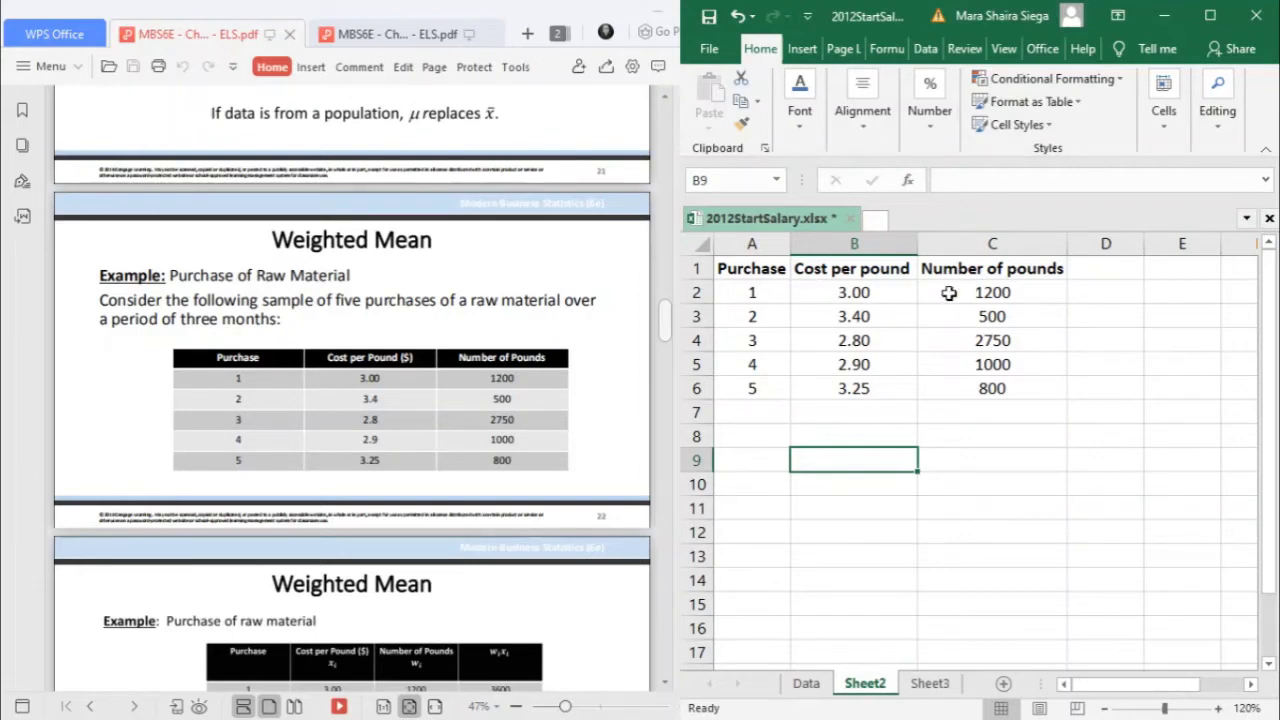
left_click(614, 368)
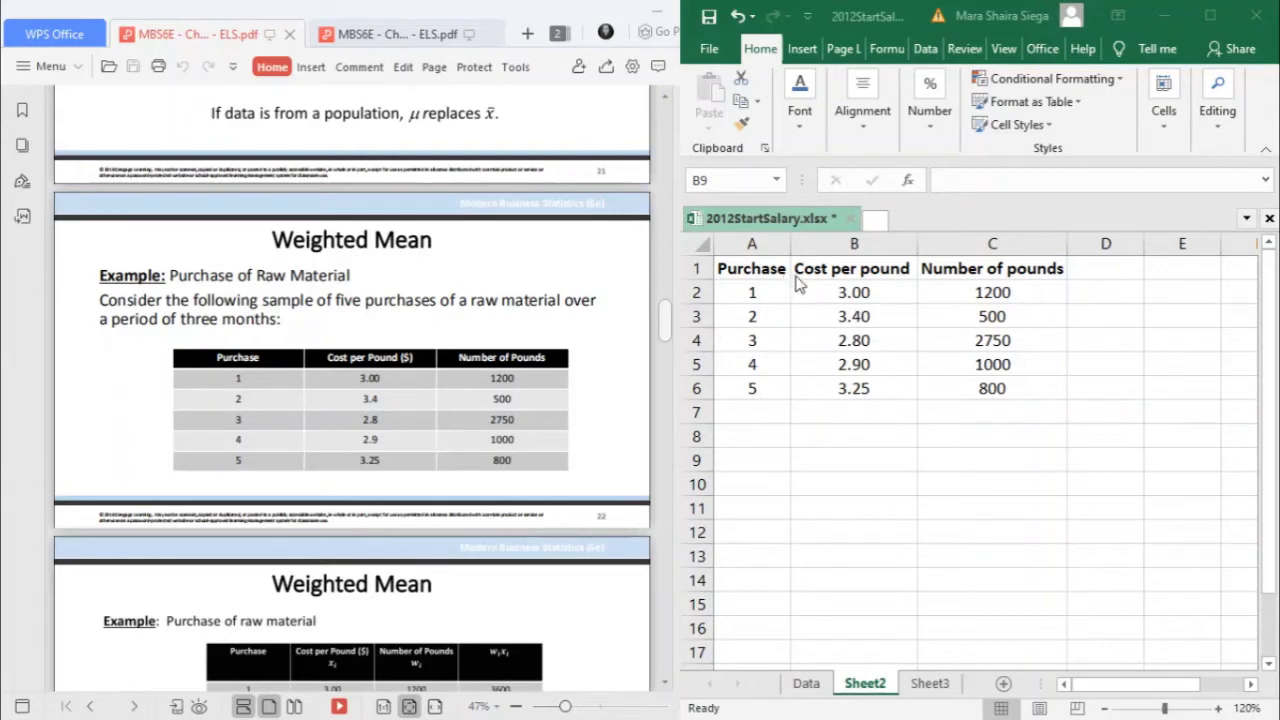
Insert a blank row above the header row of the purchase table on Sheet2.
left_click(692, 269)
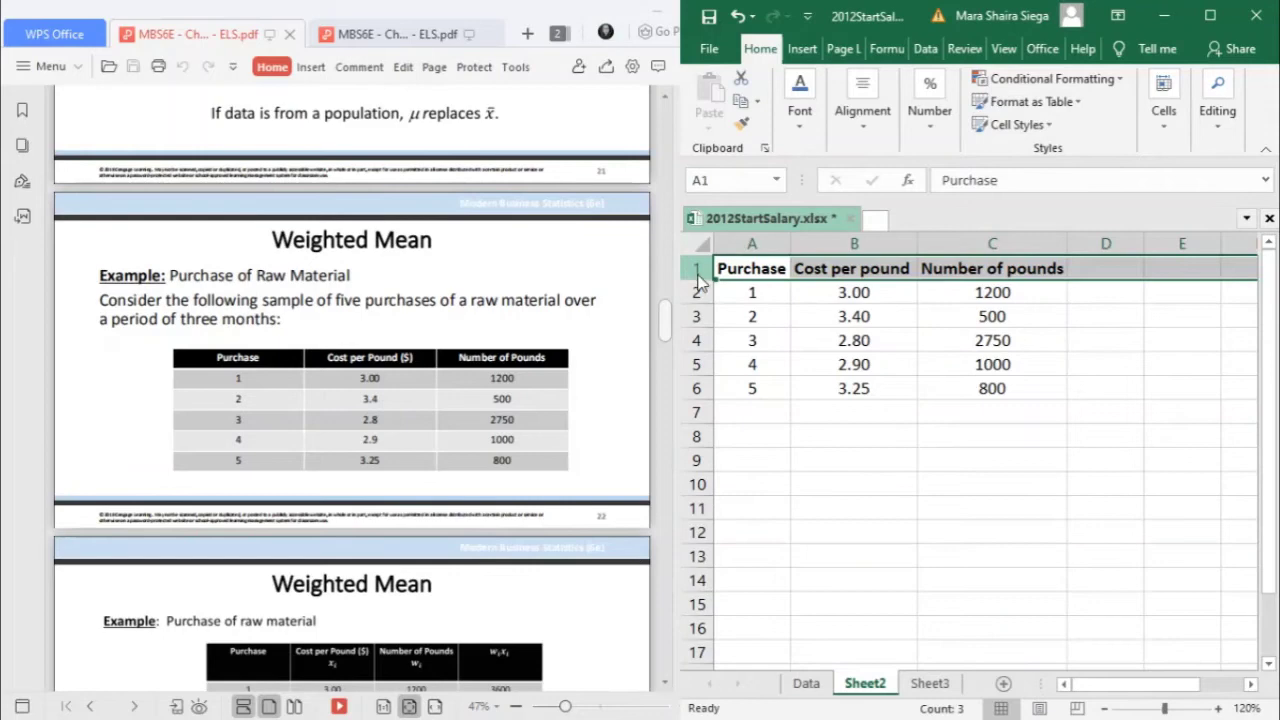
key("ctrl+shift+plus")
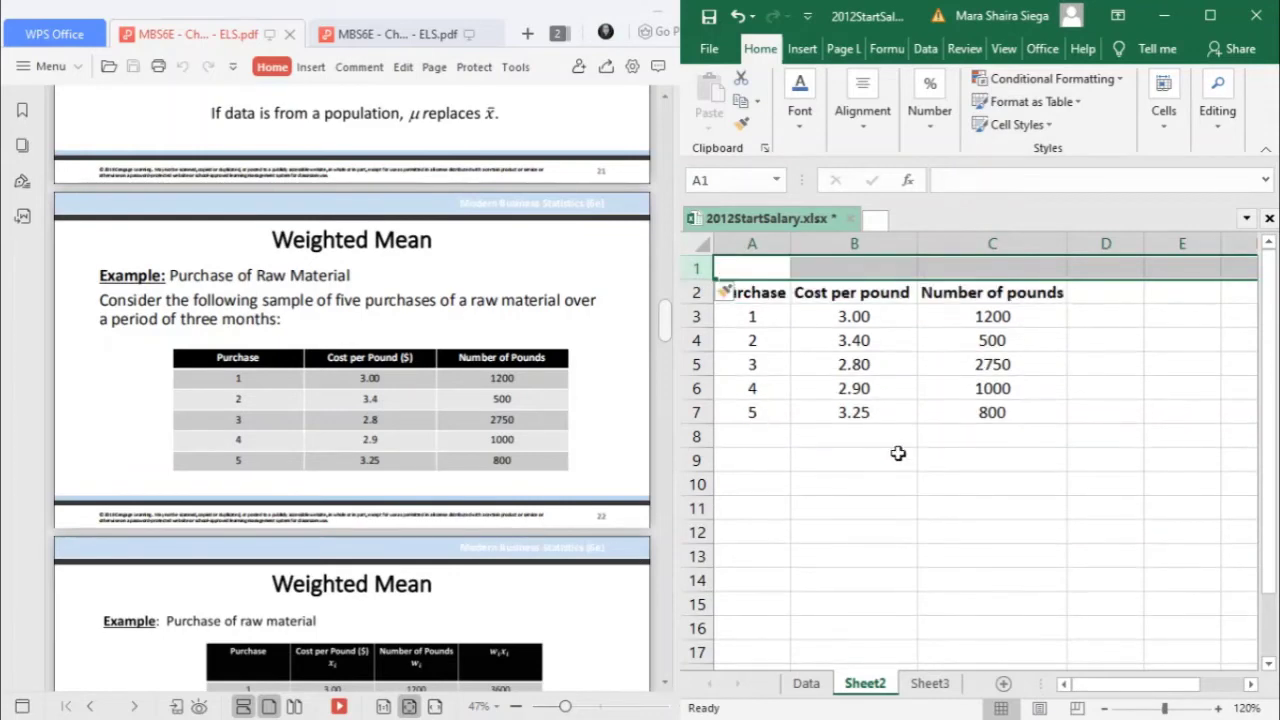
left_click(897, 455)
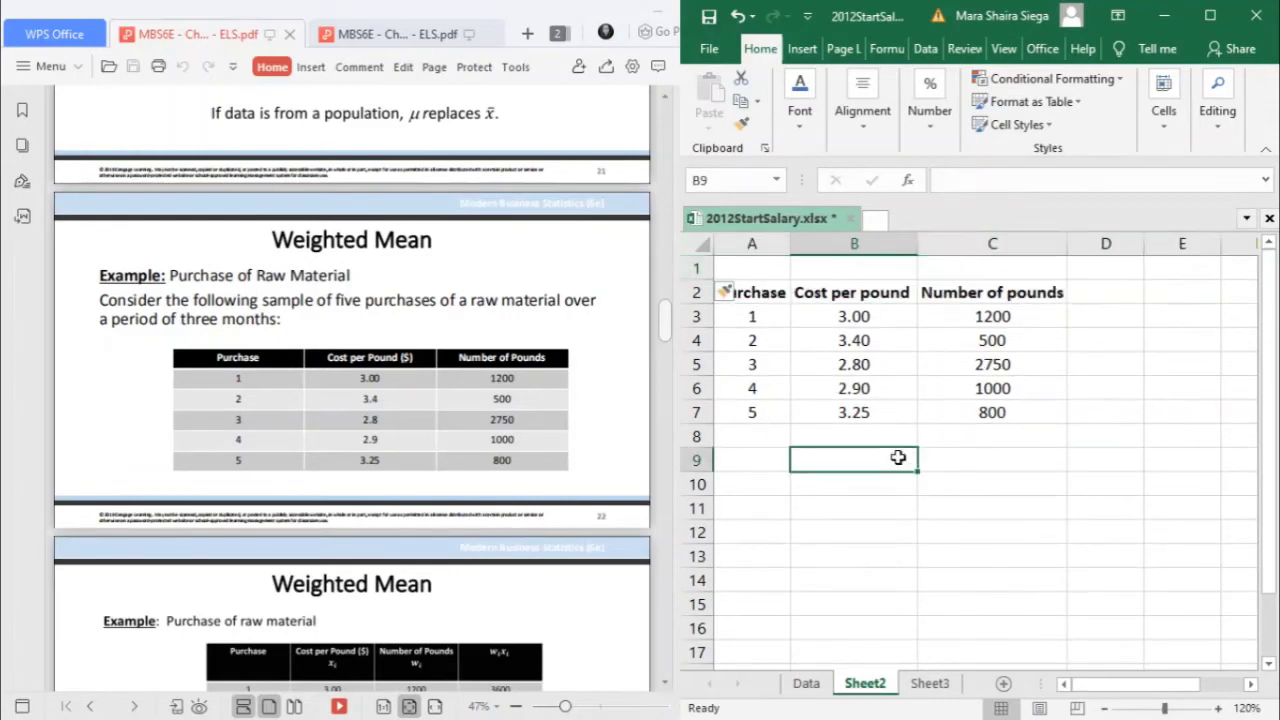
Enter the label W in C1 above Number of pounds and center row 1 horizontally.
left_click(1104, 708)
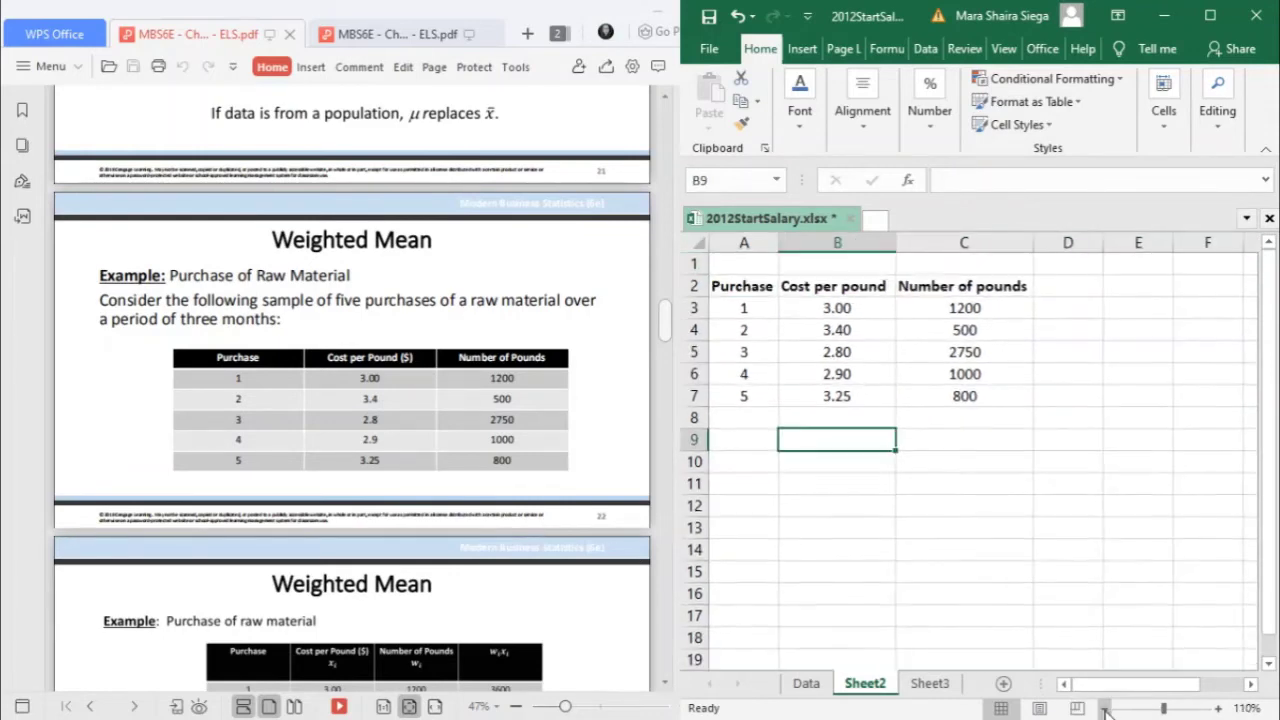
left_click(852, 270)
left_click(949, 272)
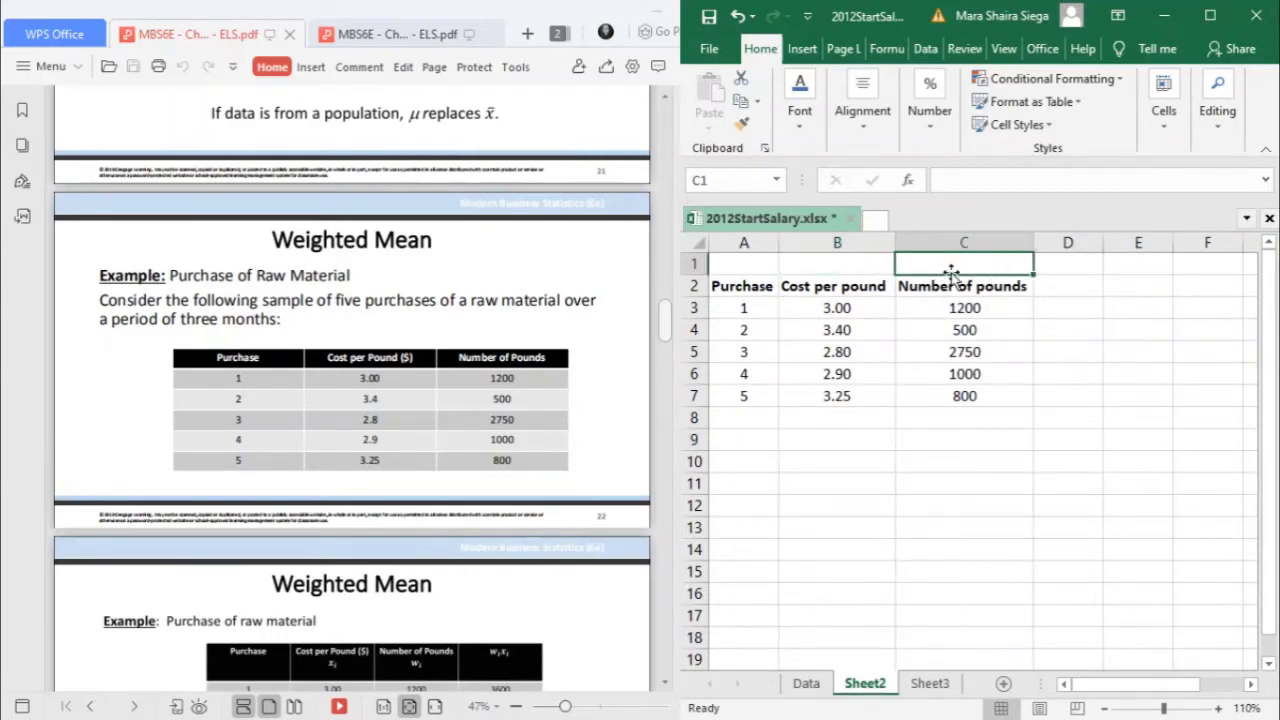
type("W")
left_click(986, 327)
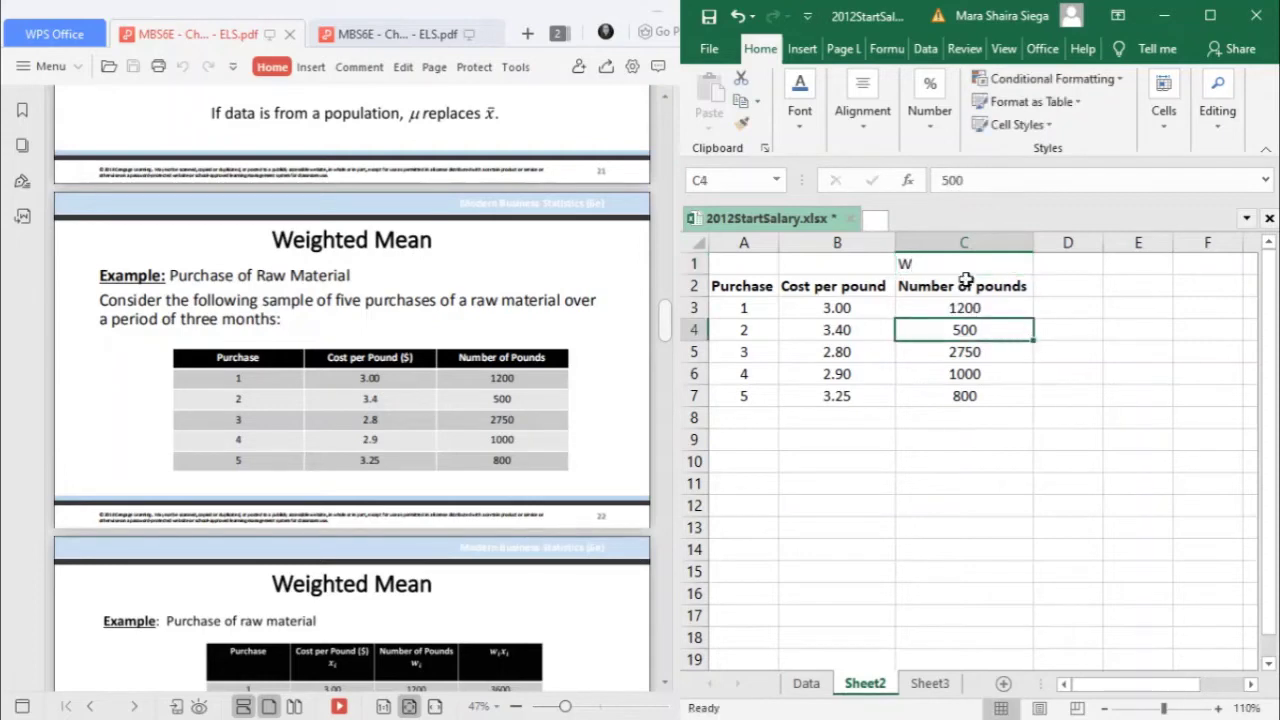
left_click(694, 264)
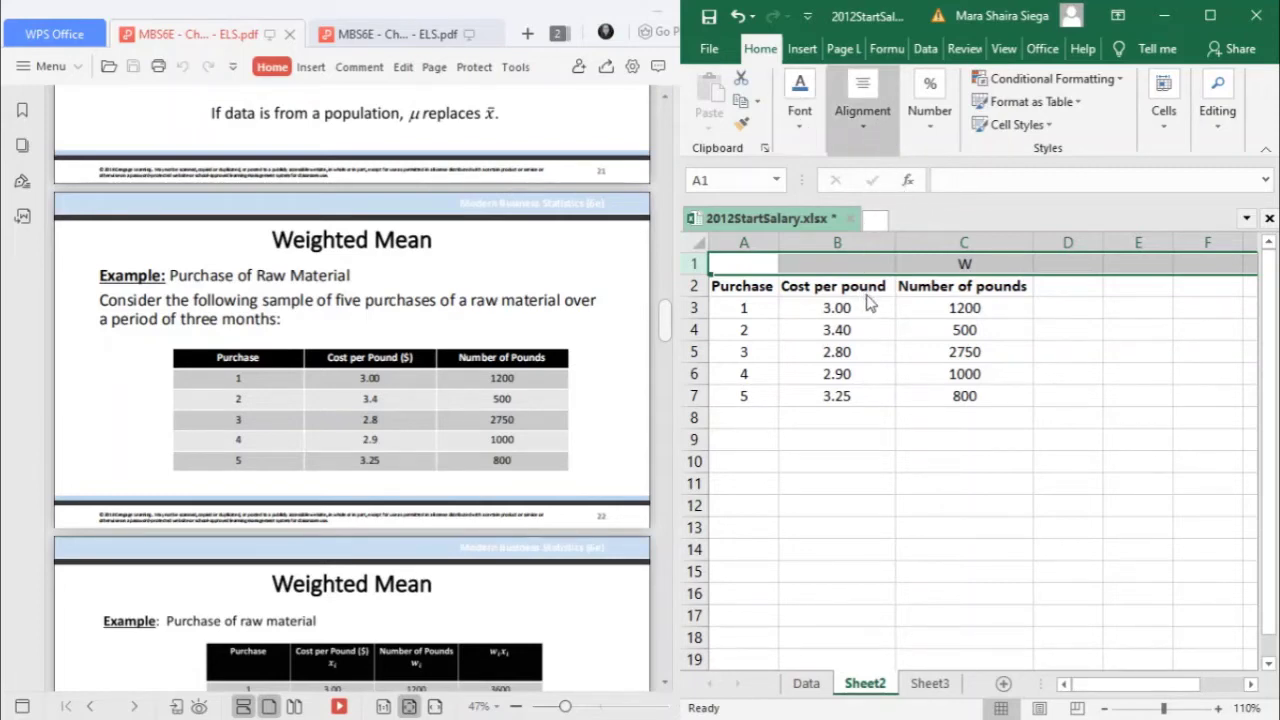
left_click(940, 265)
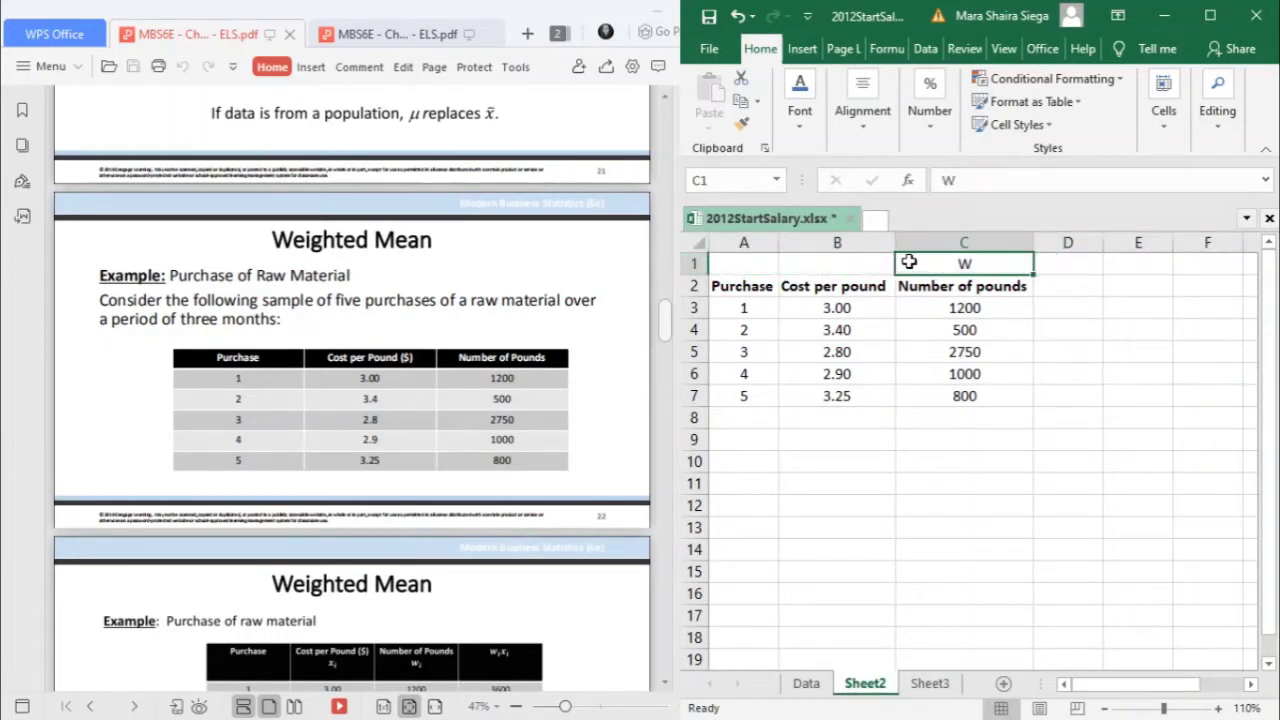
Label the Purchase column with O in A1 and the Cost per pound column with X in B1.
left_click(845, 266)
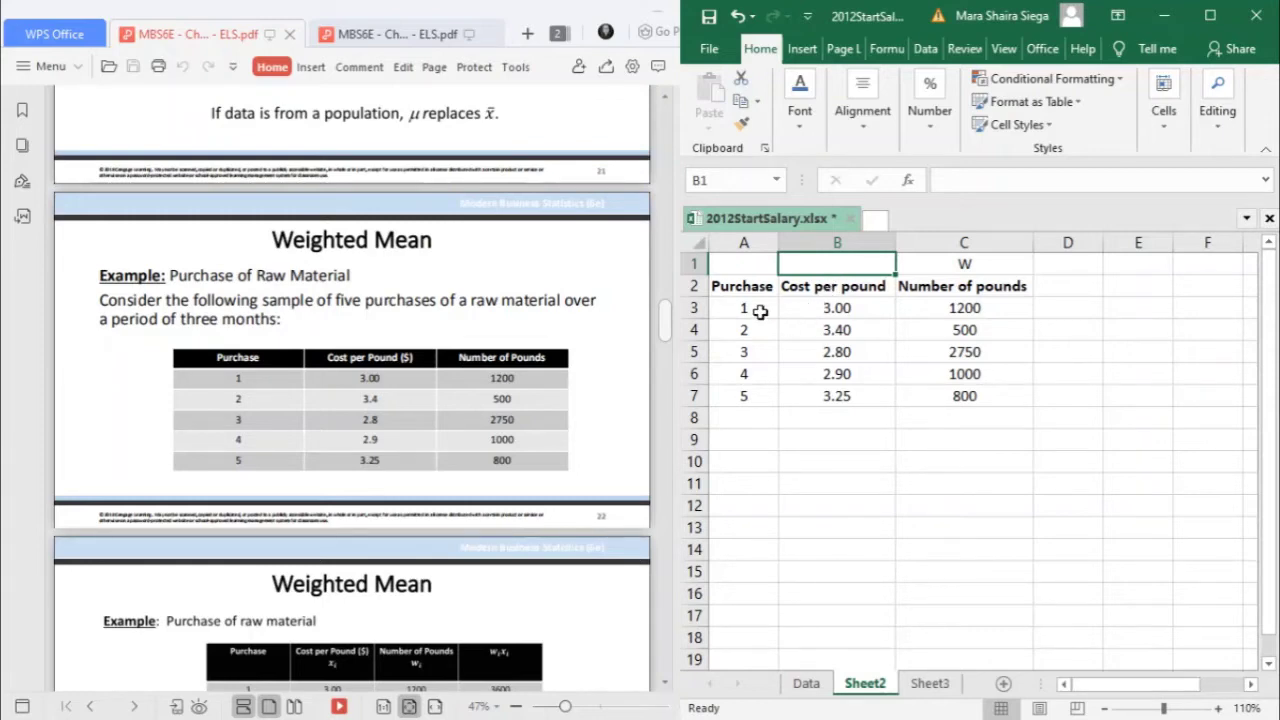
left_click(745, 265)
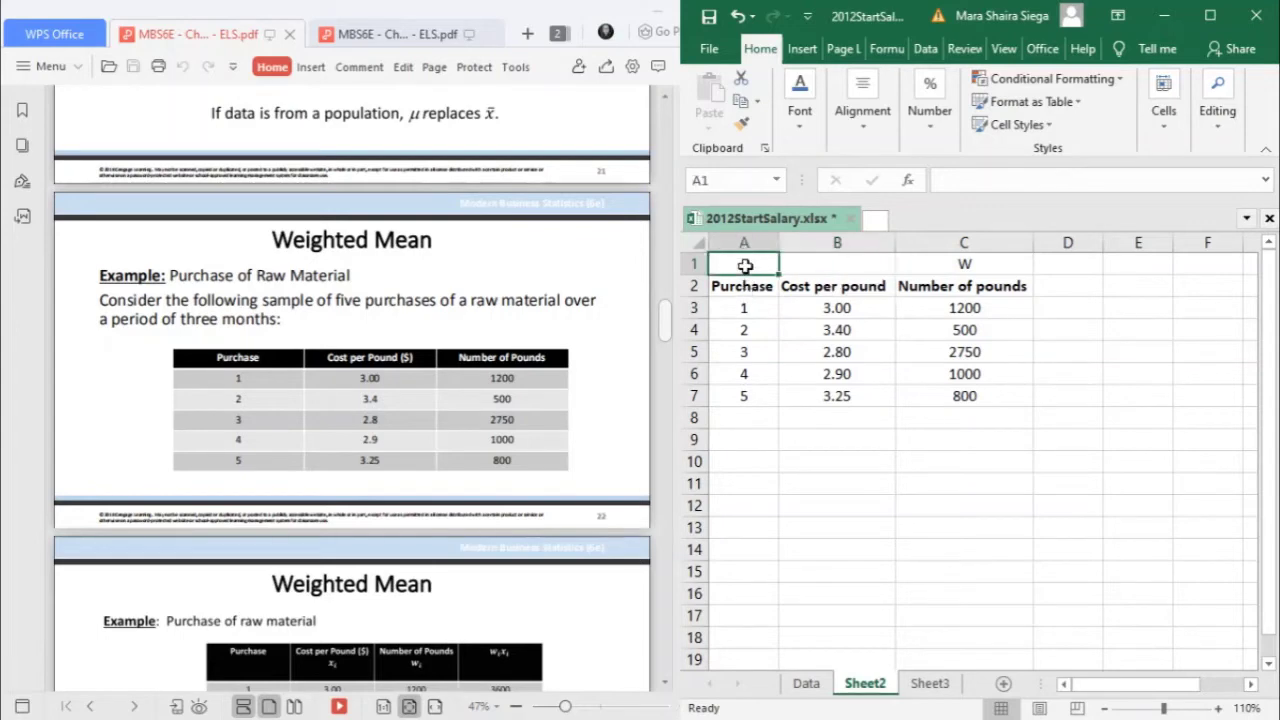
type("o")
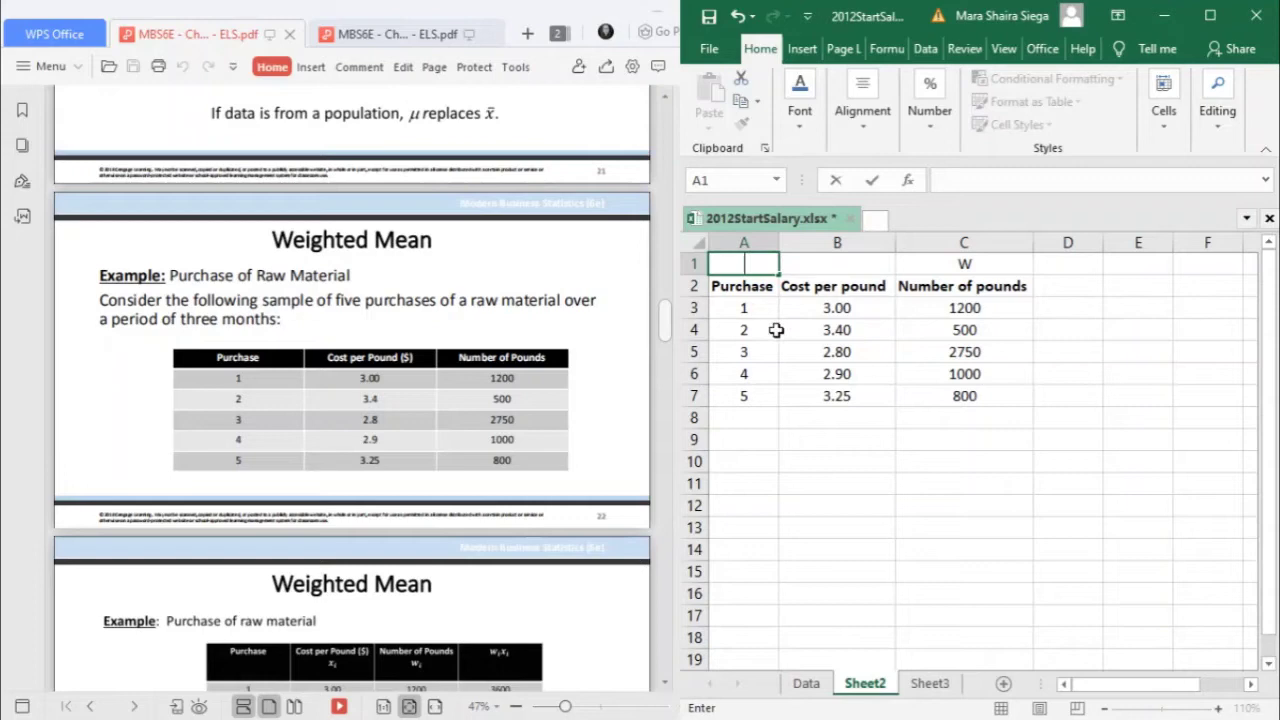
left_click(815, 263)
type("X")
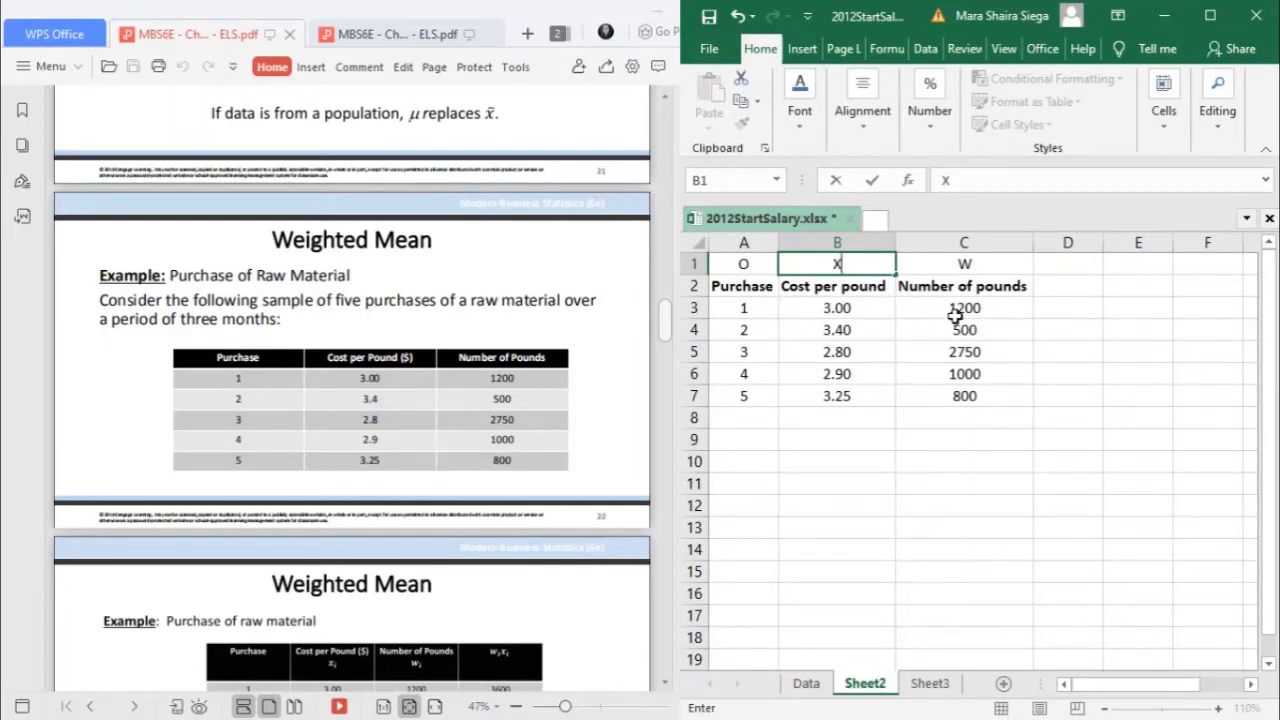
left_click(914, 355)
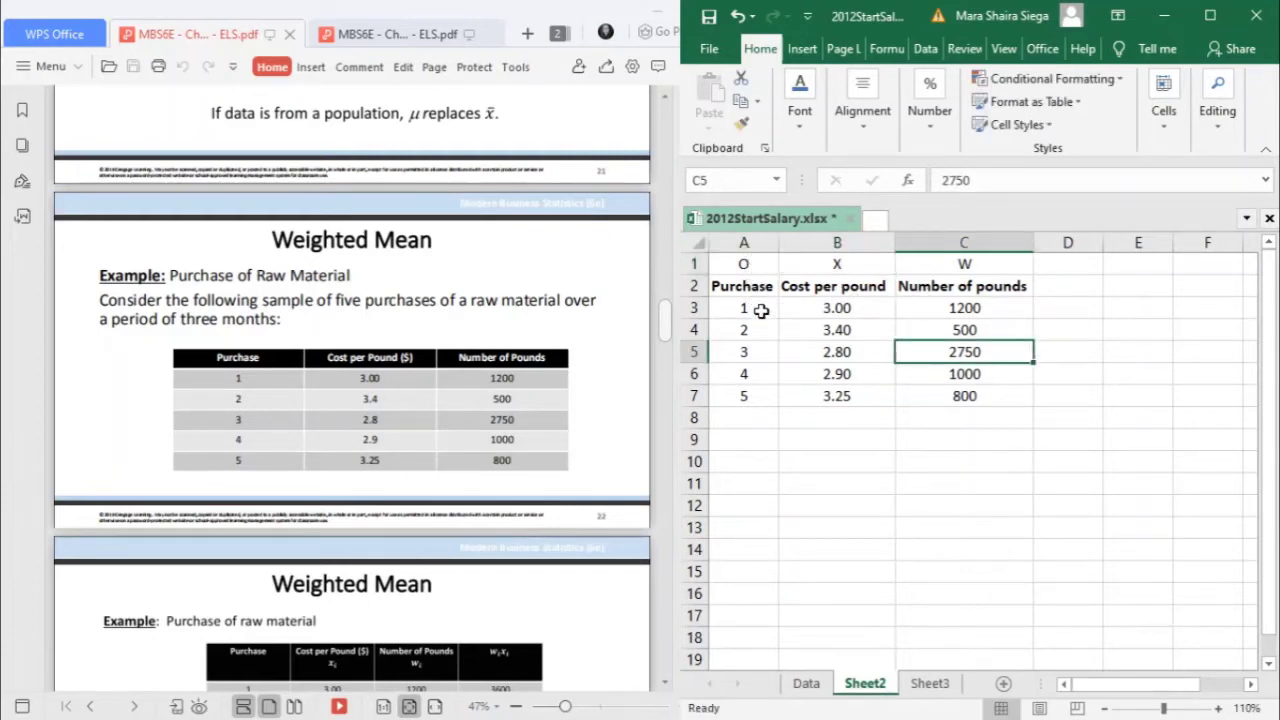
left_click(753, 242)
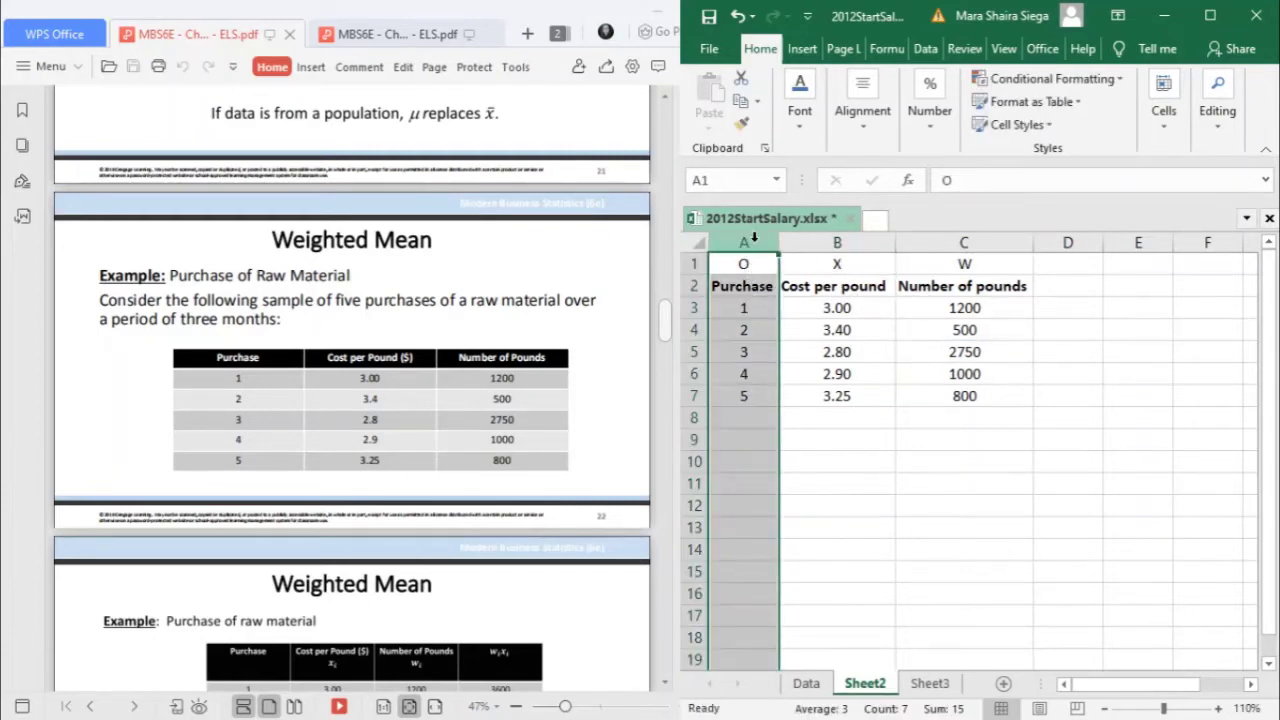
left_click(818, 242)
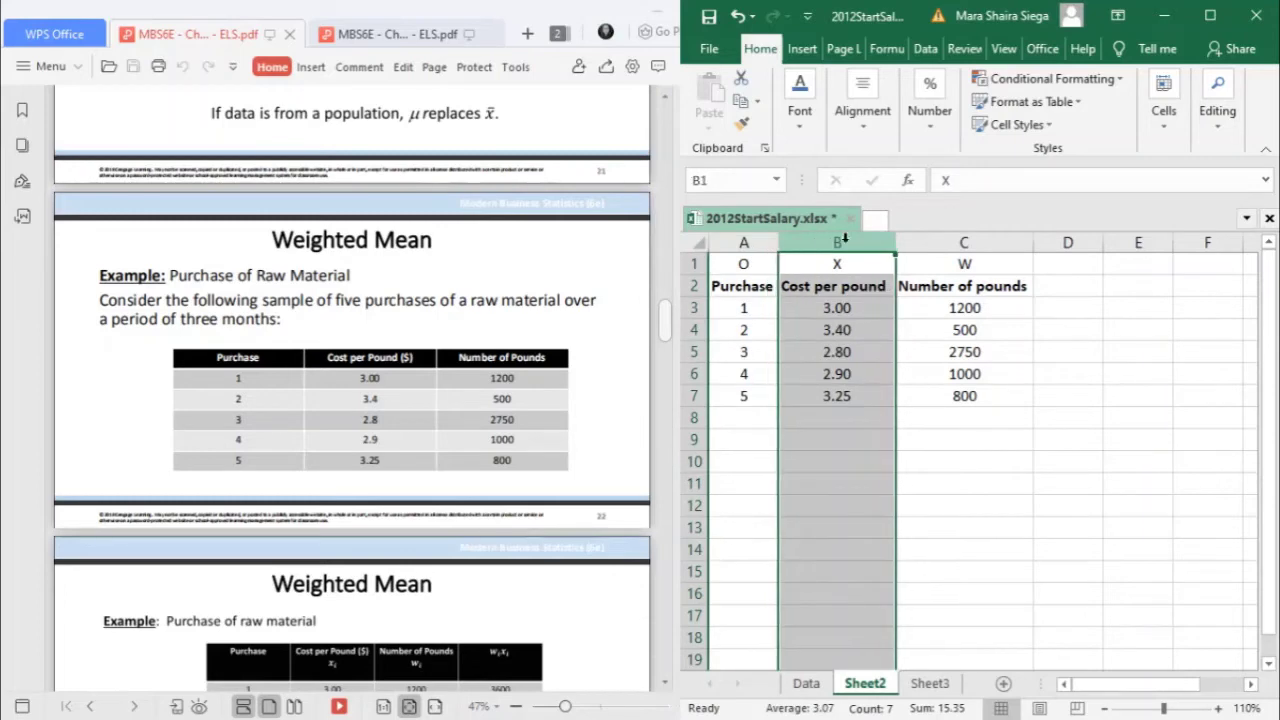
left_click(963, 242)
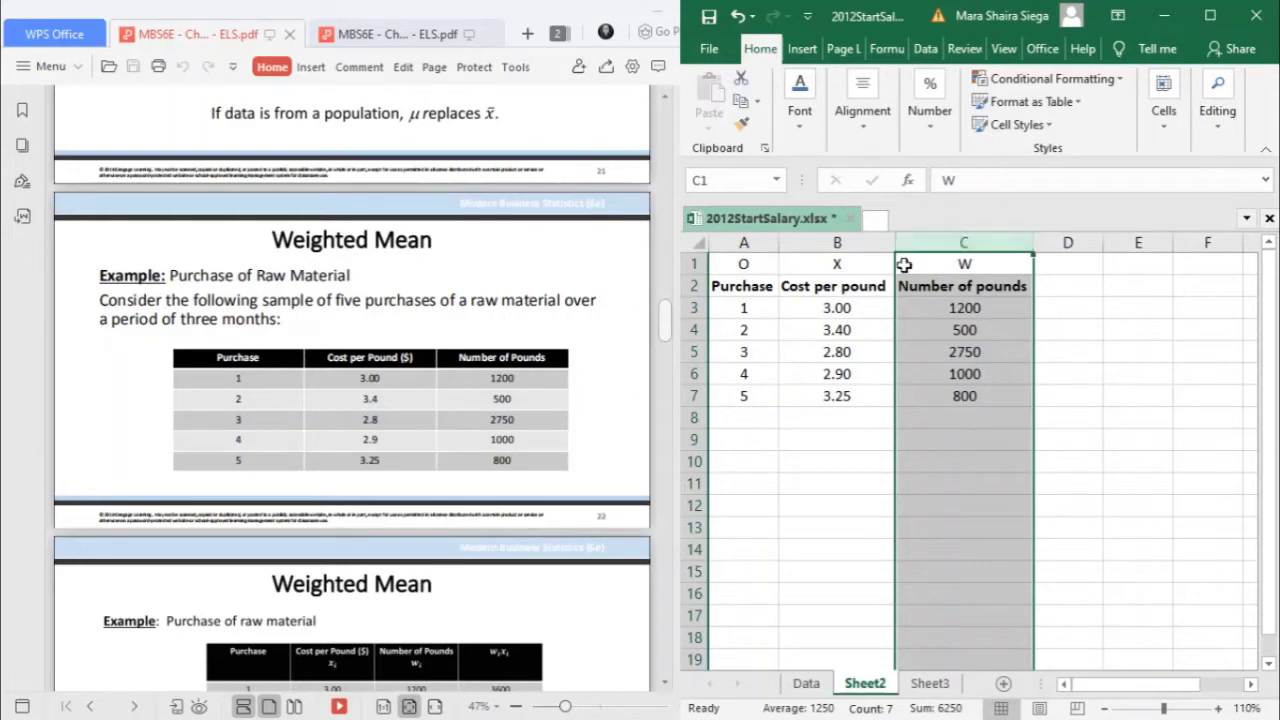
Widen column D slightly and enter the header "W * X" in D2, following the weighted mean formula in the slides.
left_click(1073, 290)
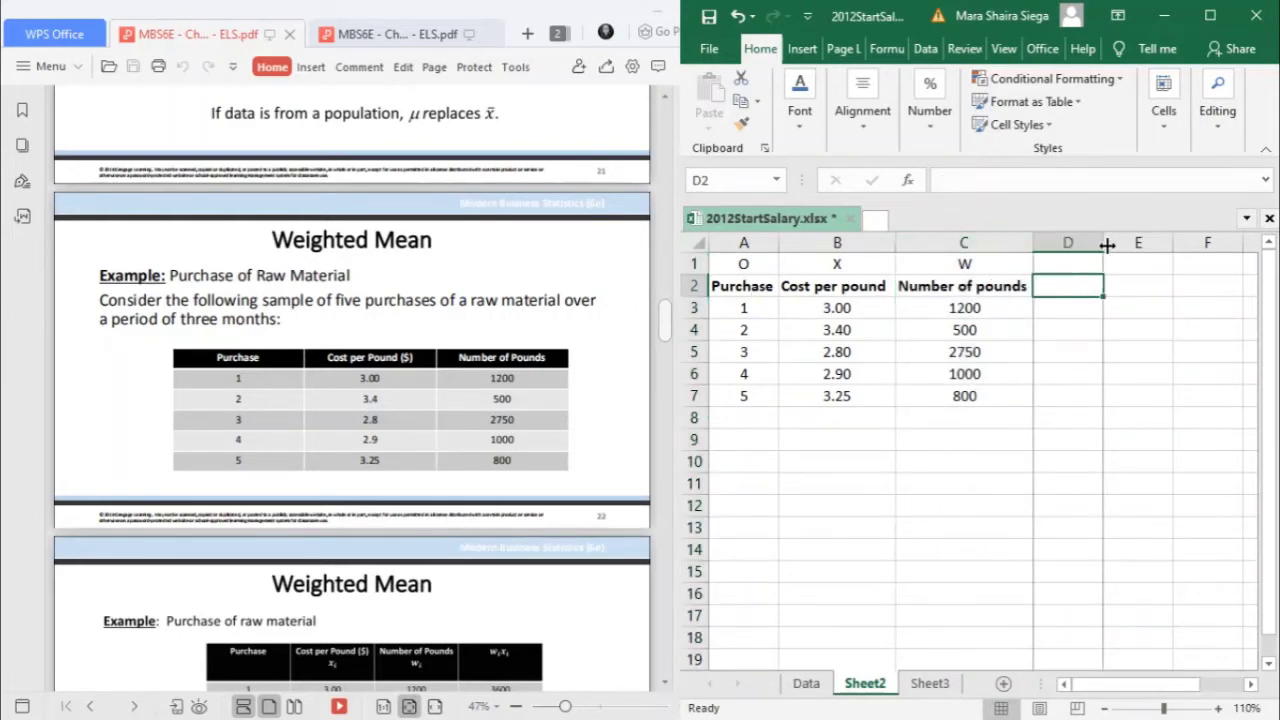
left_click_drag(1108, 245, 1113, 245)
scroll(350, 400, "up", 3)
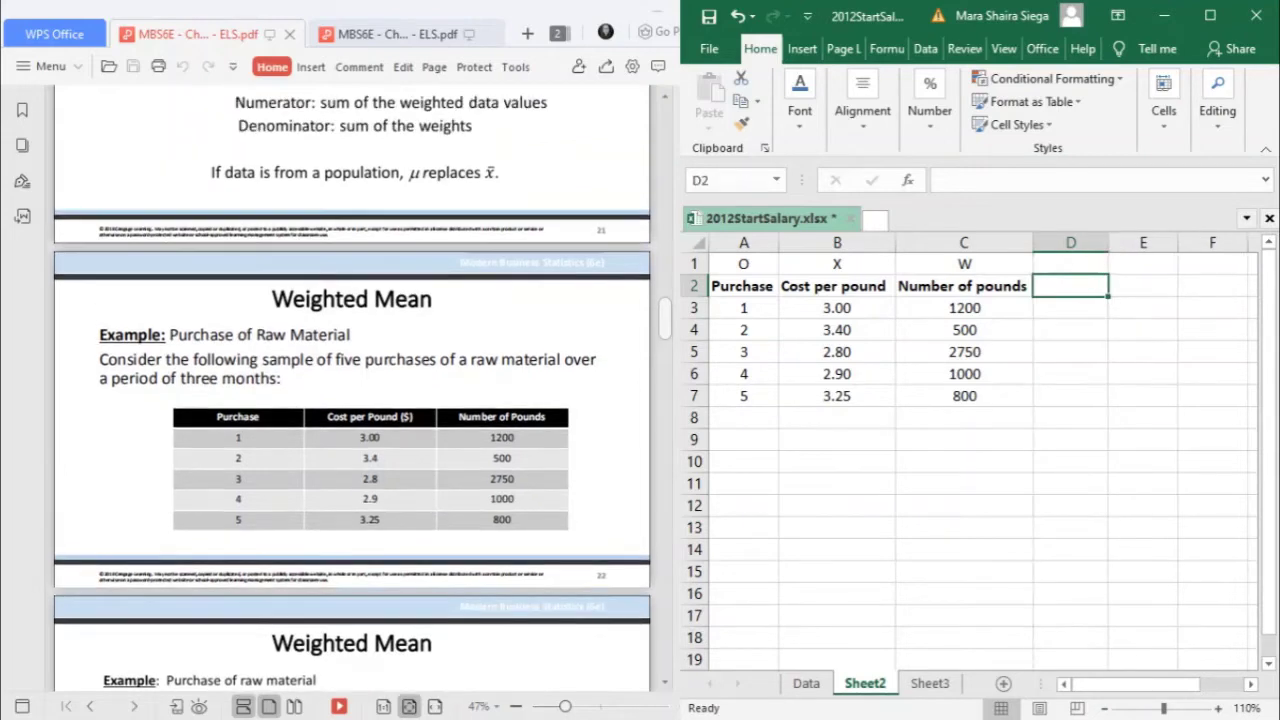
scroll(350, 400, "up", 2)
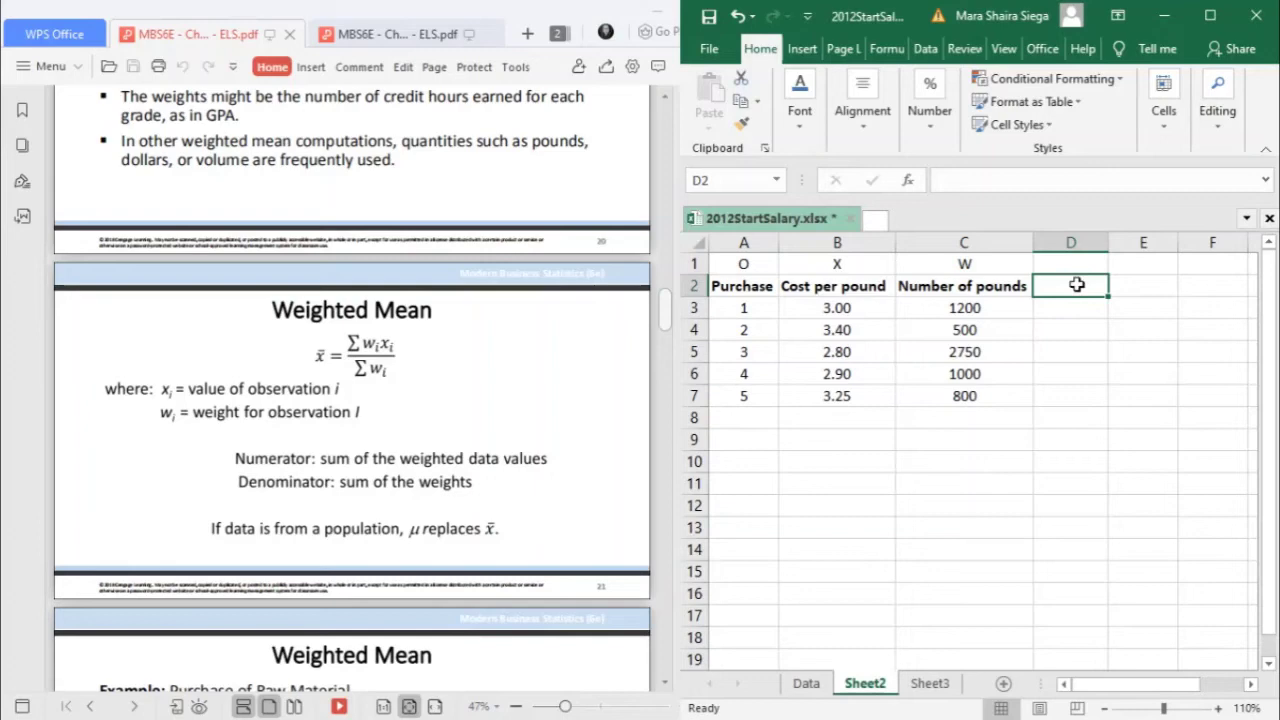
type("W * X")
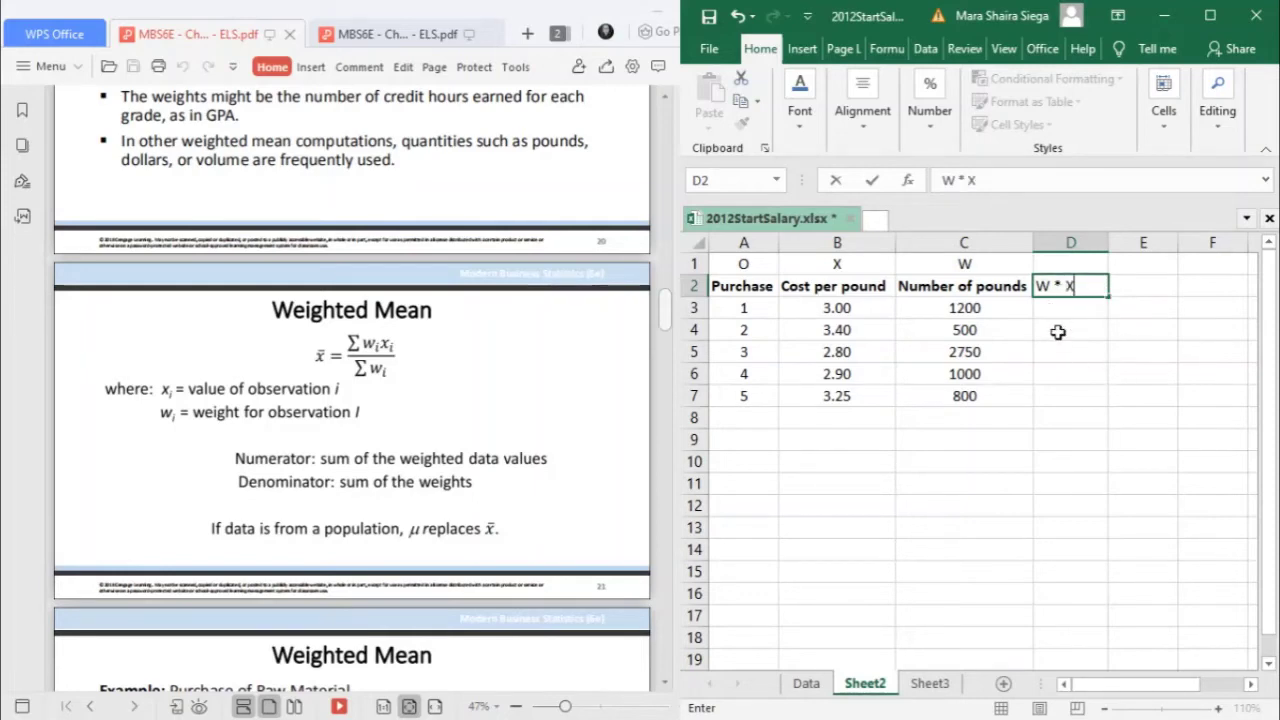
left_click(1058, 330)
Center the header texts in row 2 horizontally.
left_click(1058, 287)
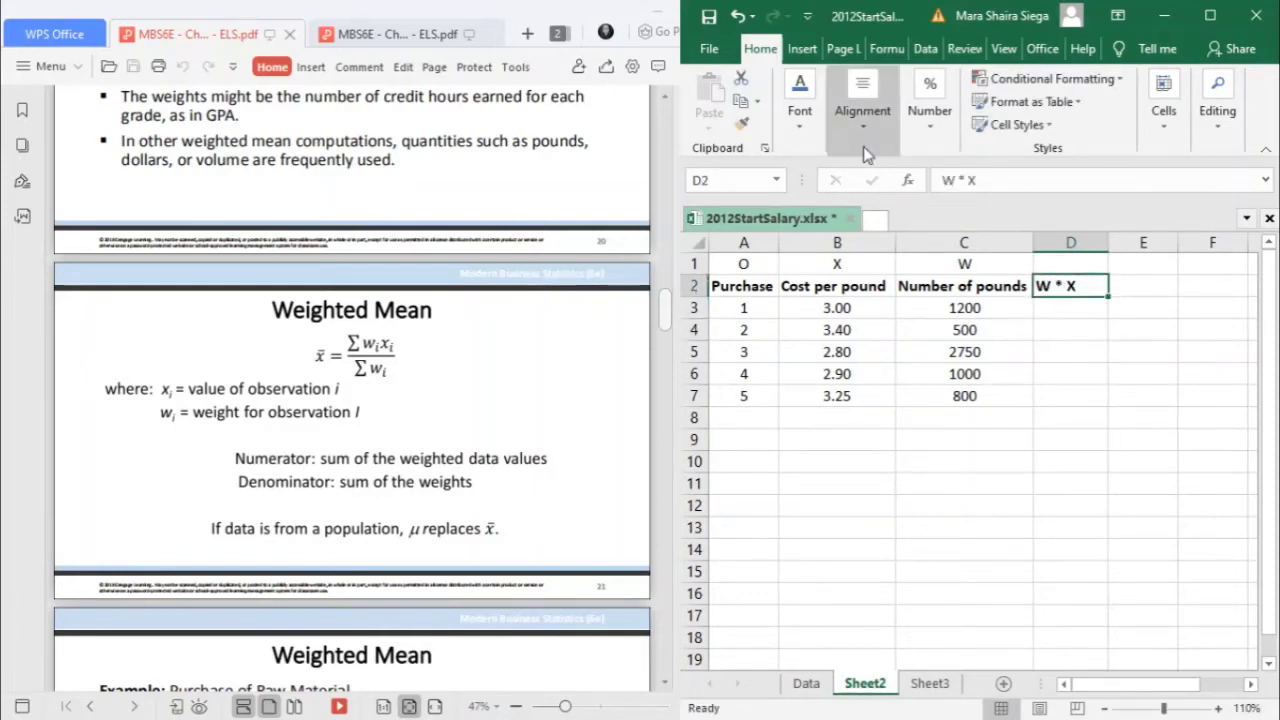
left_click(694, 286)
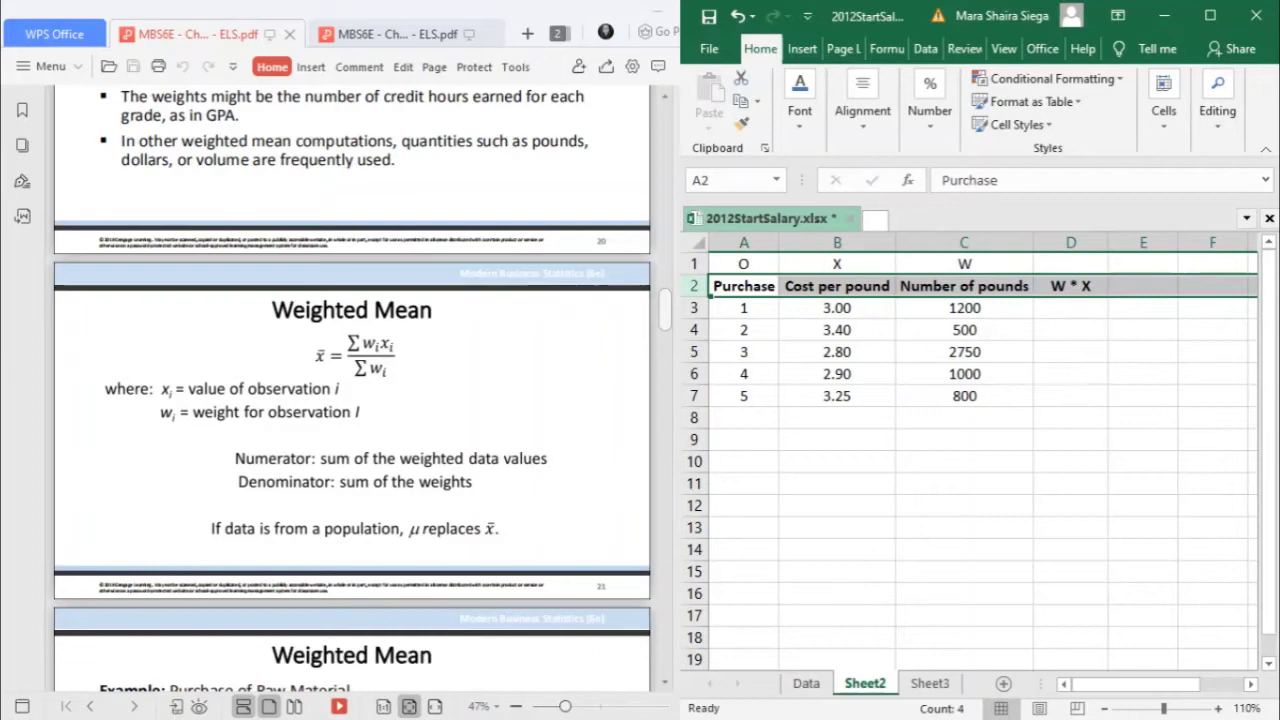
left_click(1070, 424)
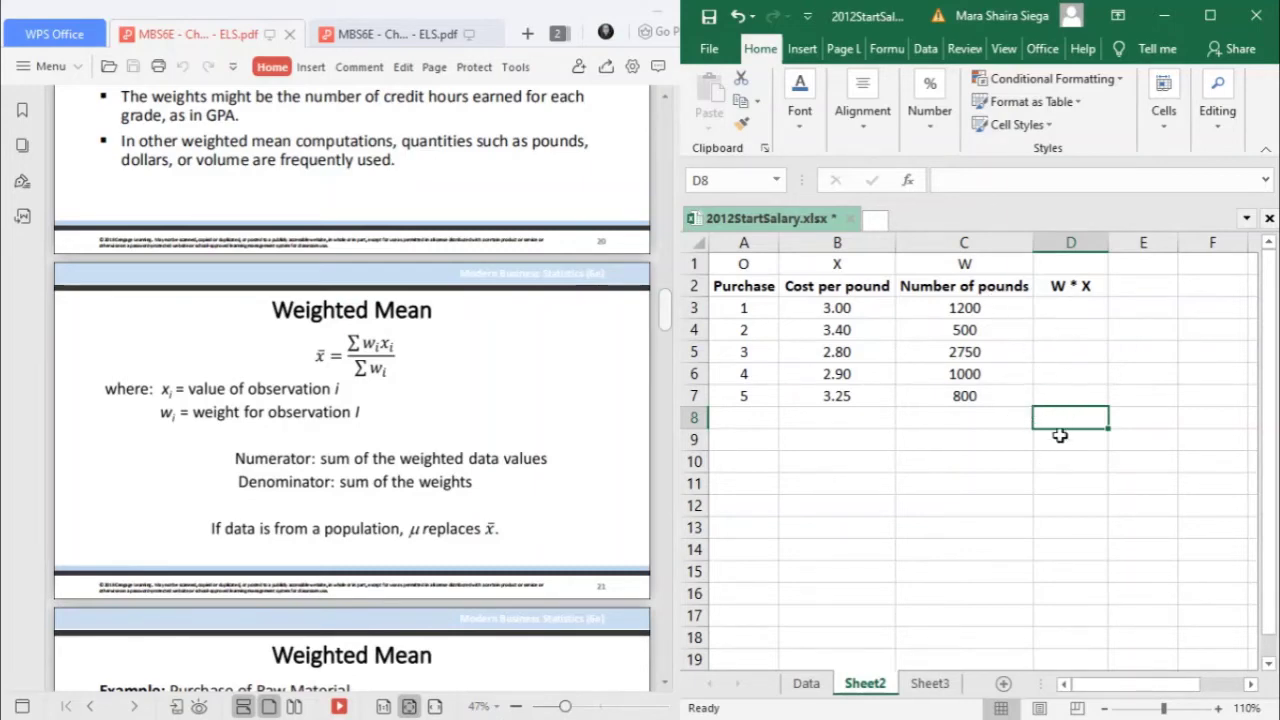
Calculate the weighted value in D3 with =B3*C3 and fill the formula down to D7.
left_click(1071, 308)
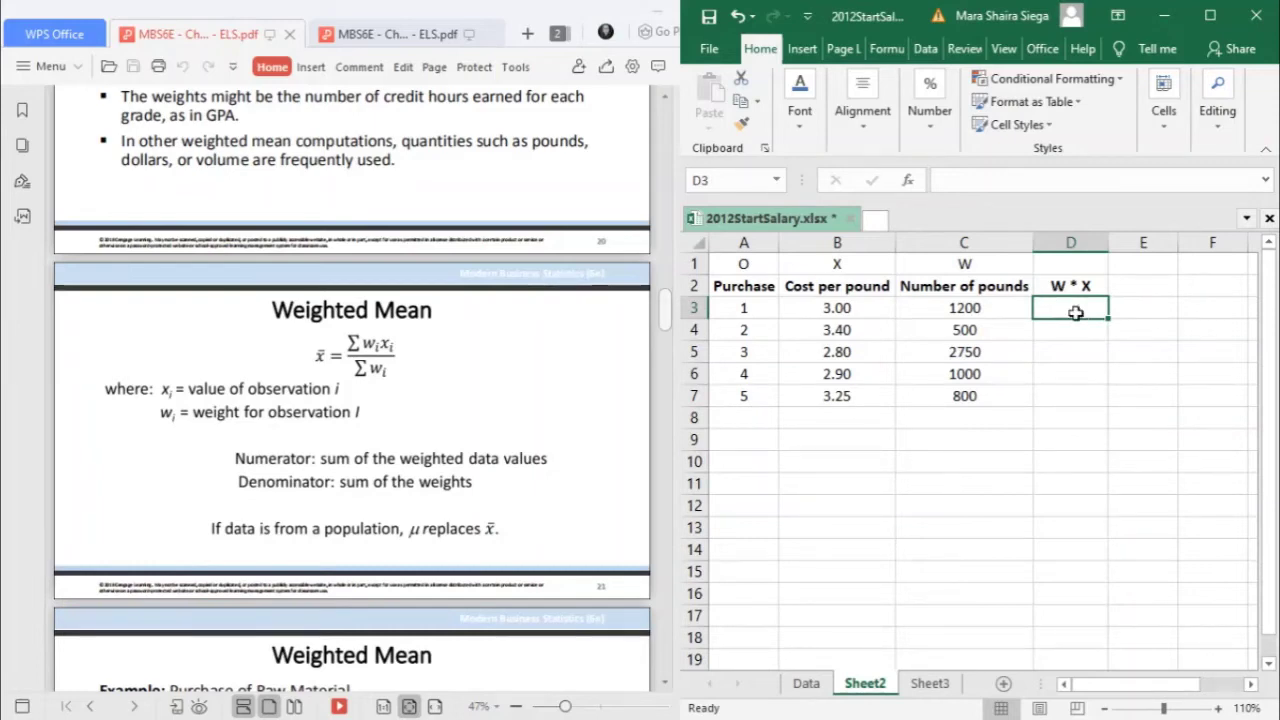
type("=")
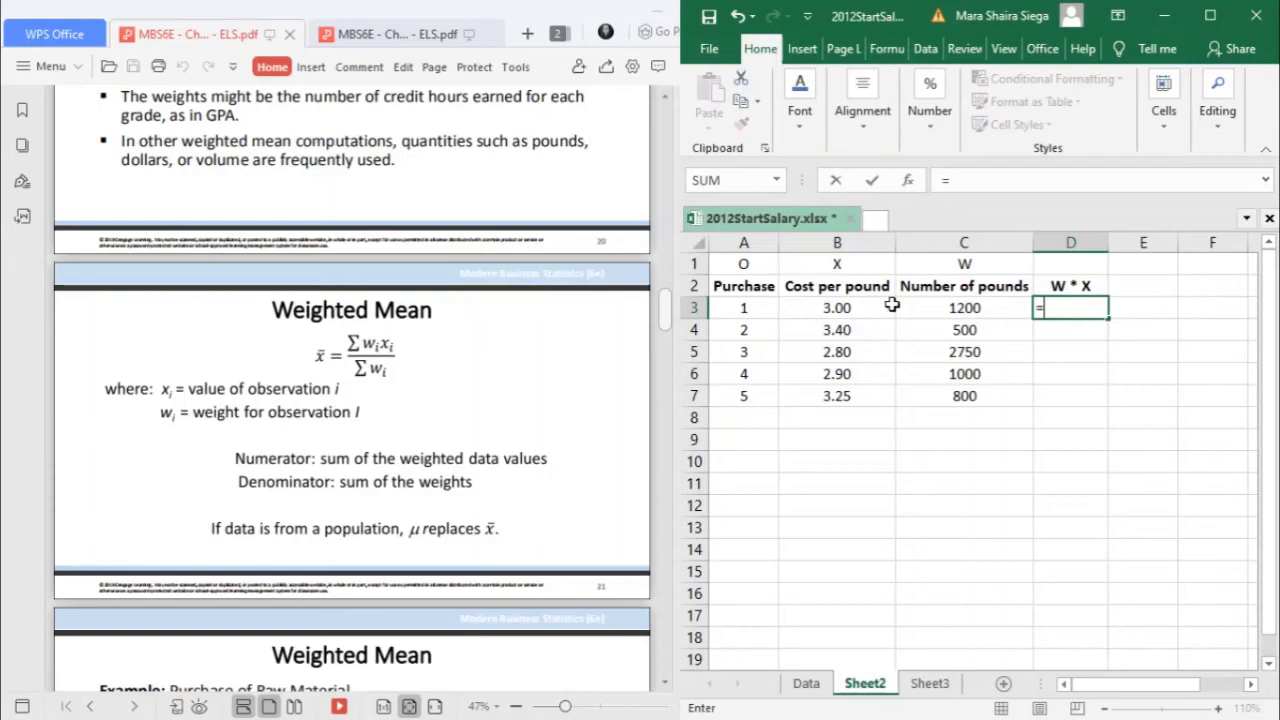
left_click(838, 308)
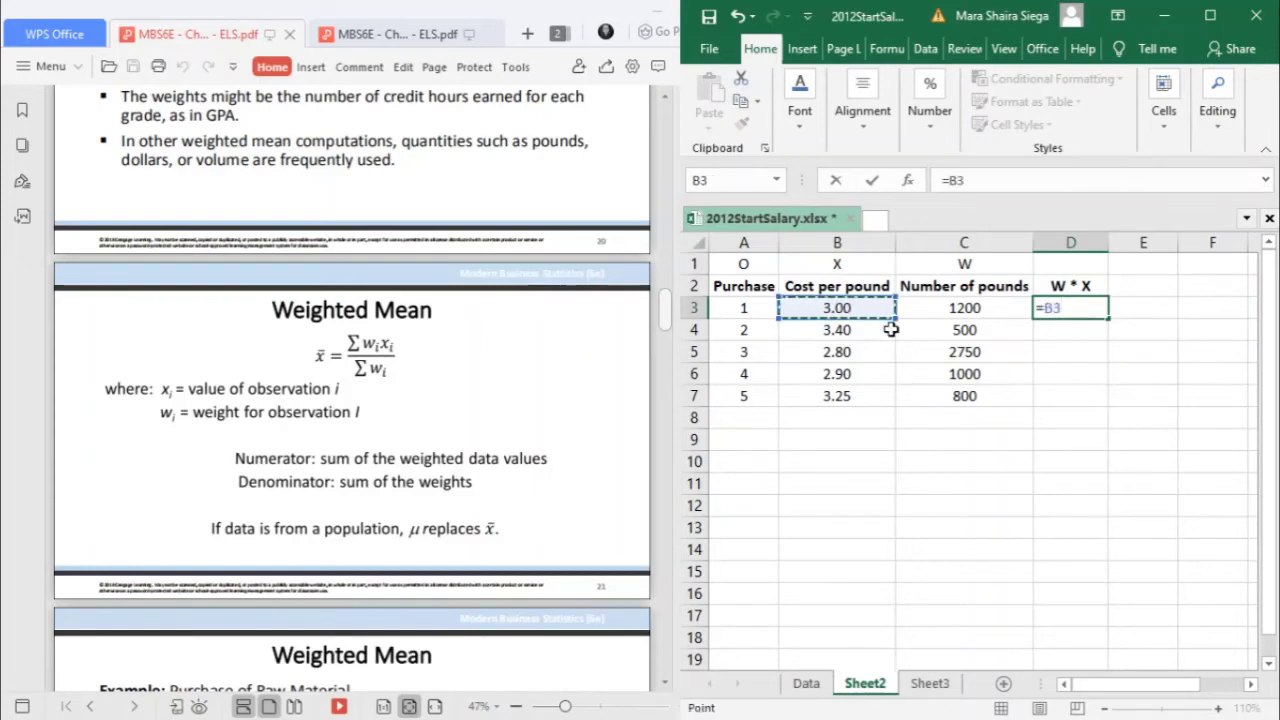
type("*")
left_click(924, 308)
key("Return")
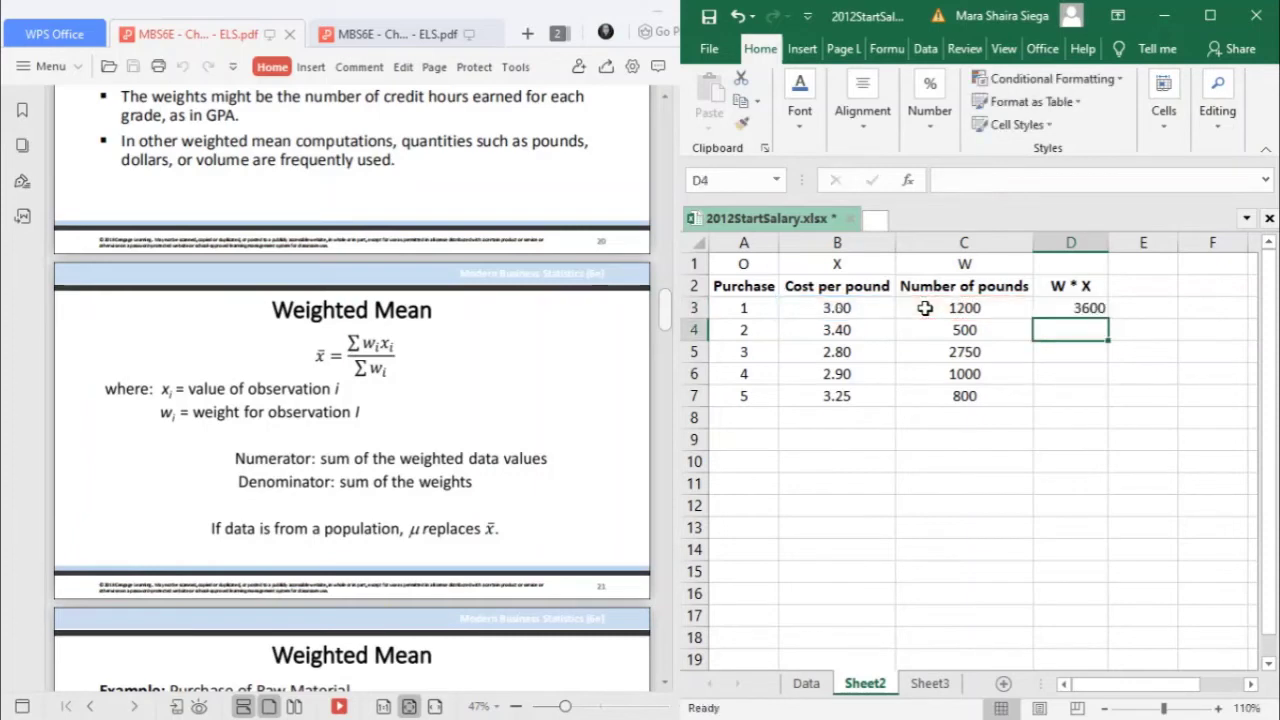
left_click(1092, 310)
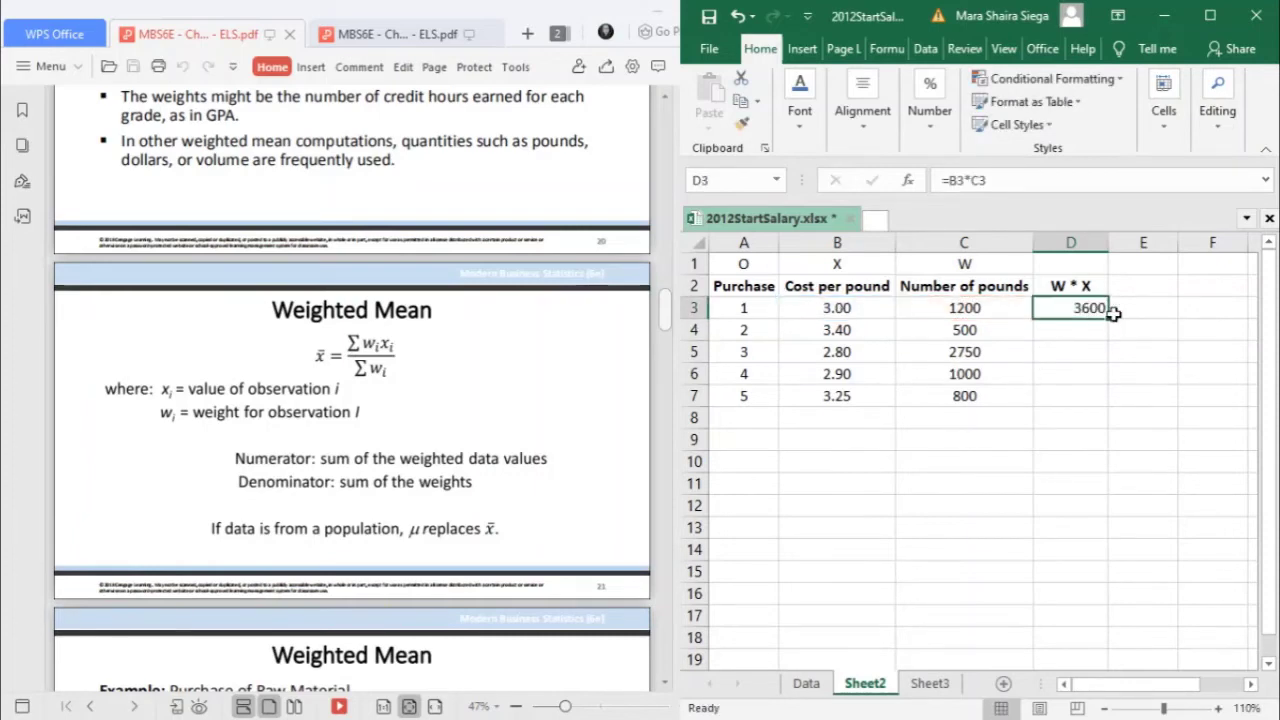
left_click_drag(1110, 320, 1098, 393)
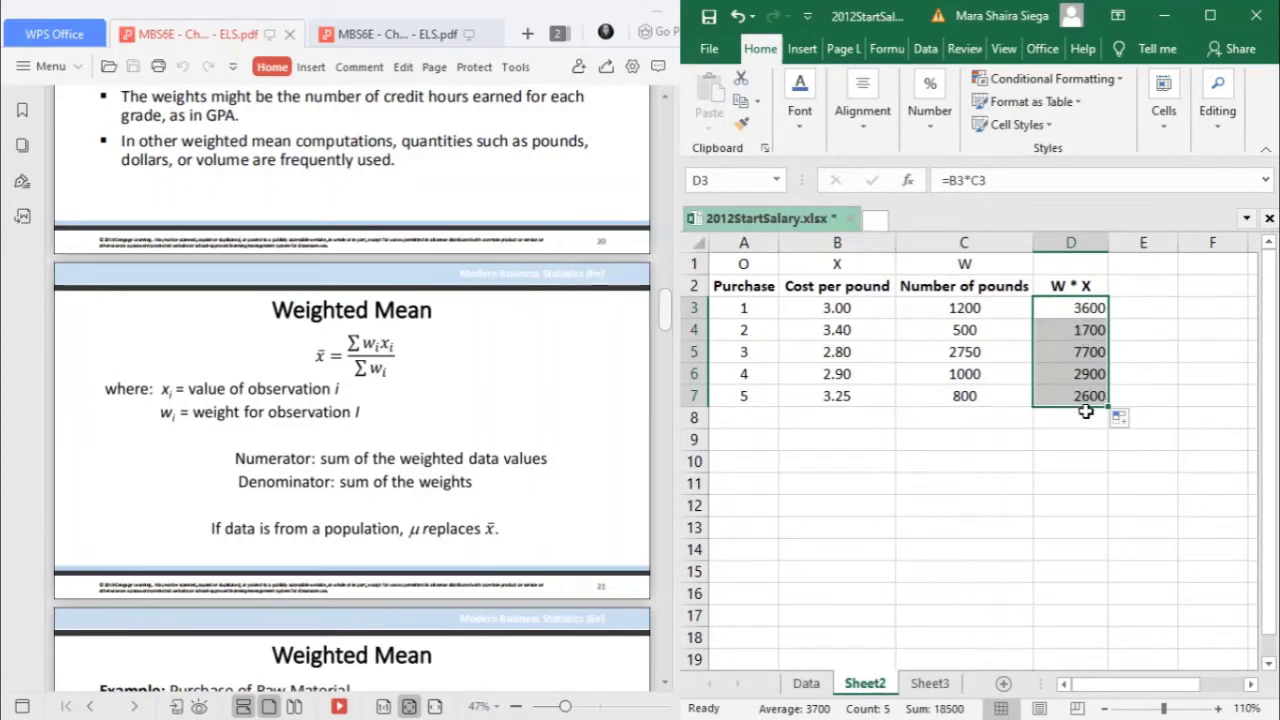
Center the contents of all cells on the sheet horizontally.
left_click(686, 243)
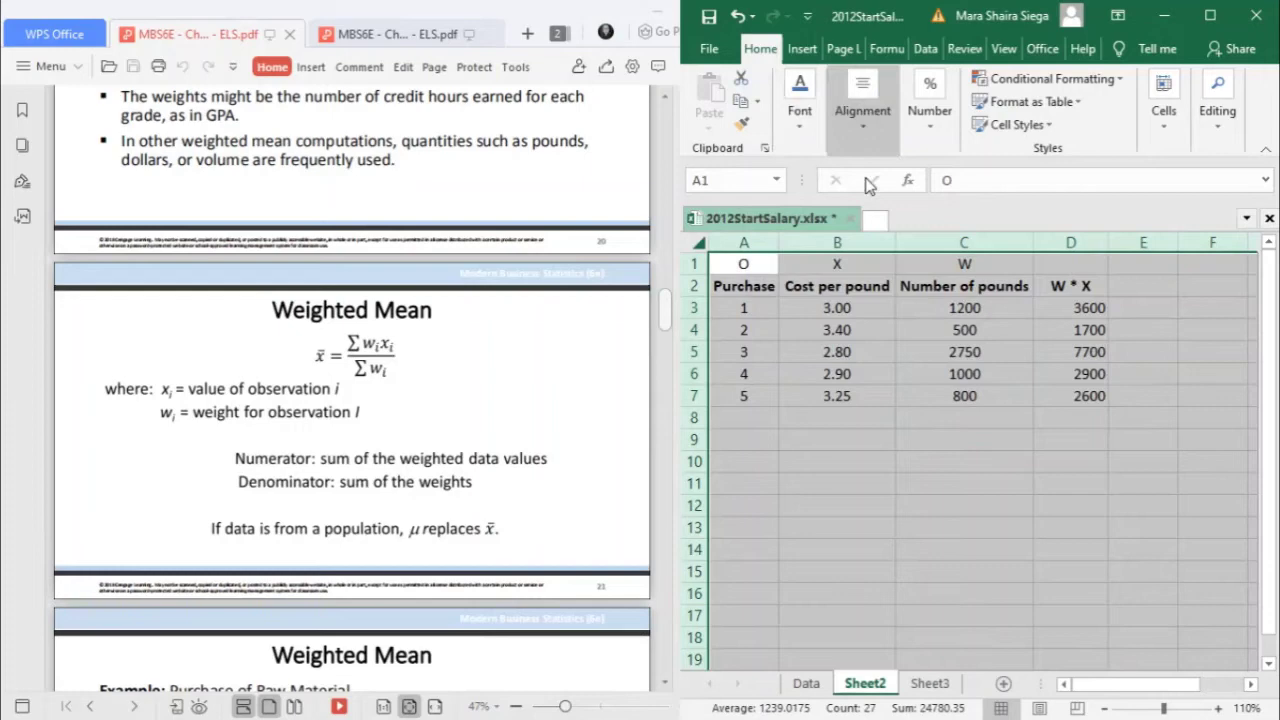
key("alt+h")
key("a")
key("c")
key("ctrl+z")
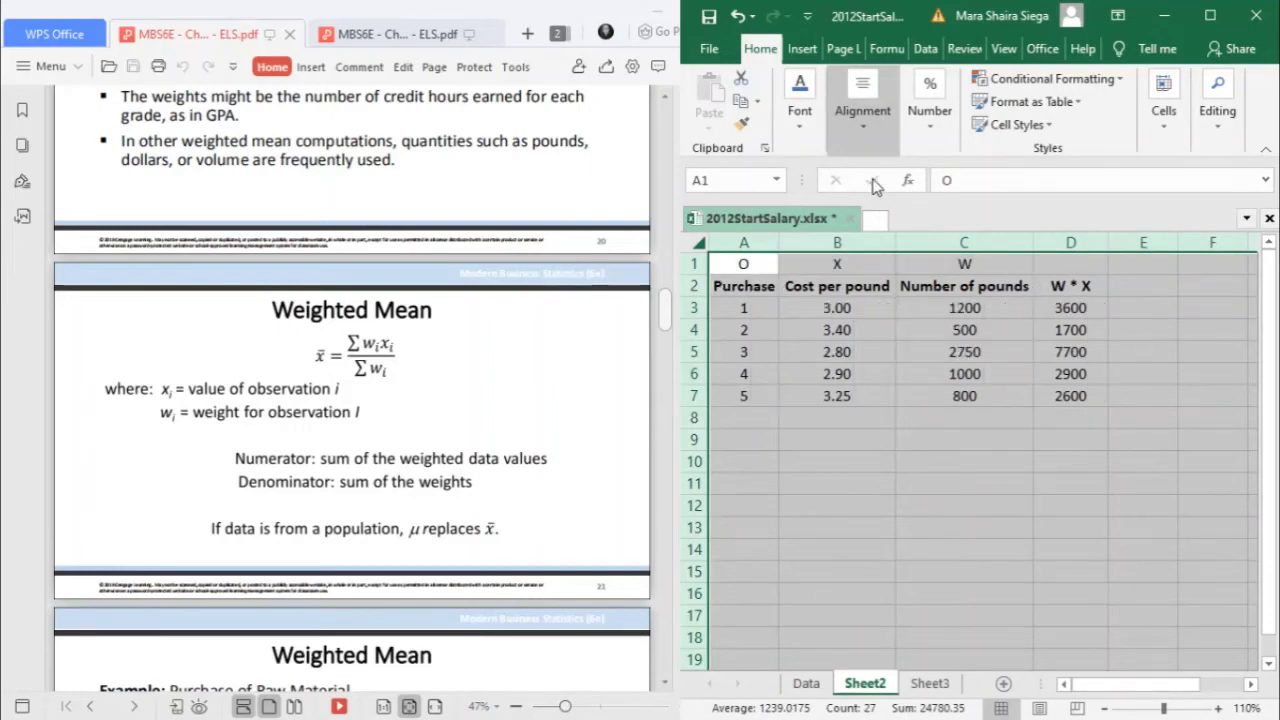
Total the W * X values in D8 with =SUM(D3:D7).
left_click(1084, 414)
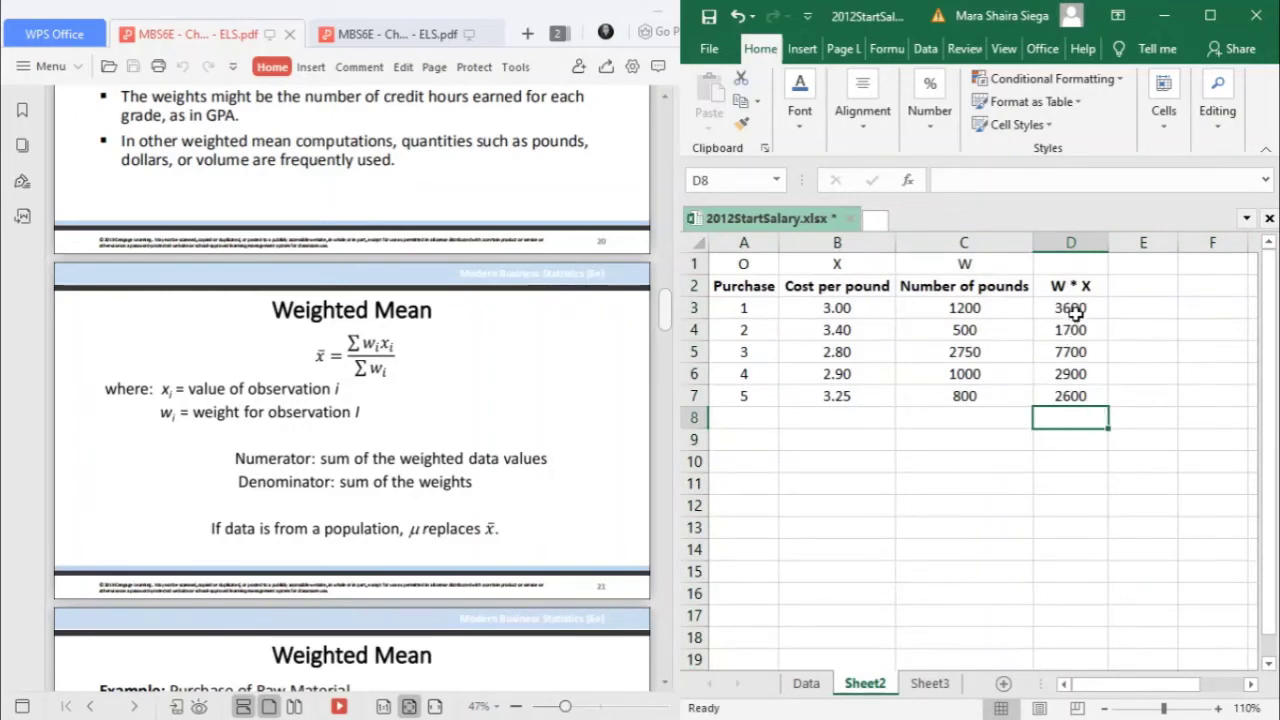
left_click_drag(1066, 312, 1088, 400)
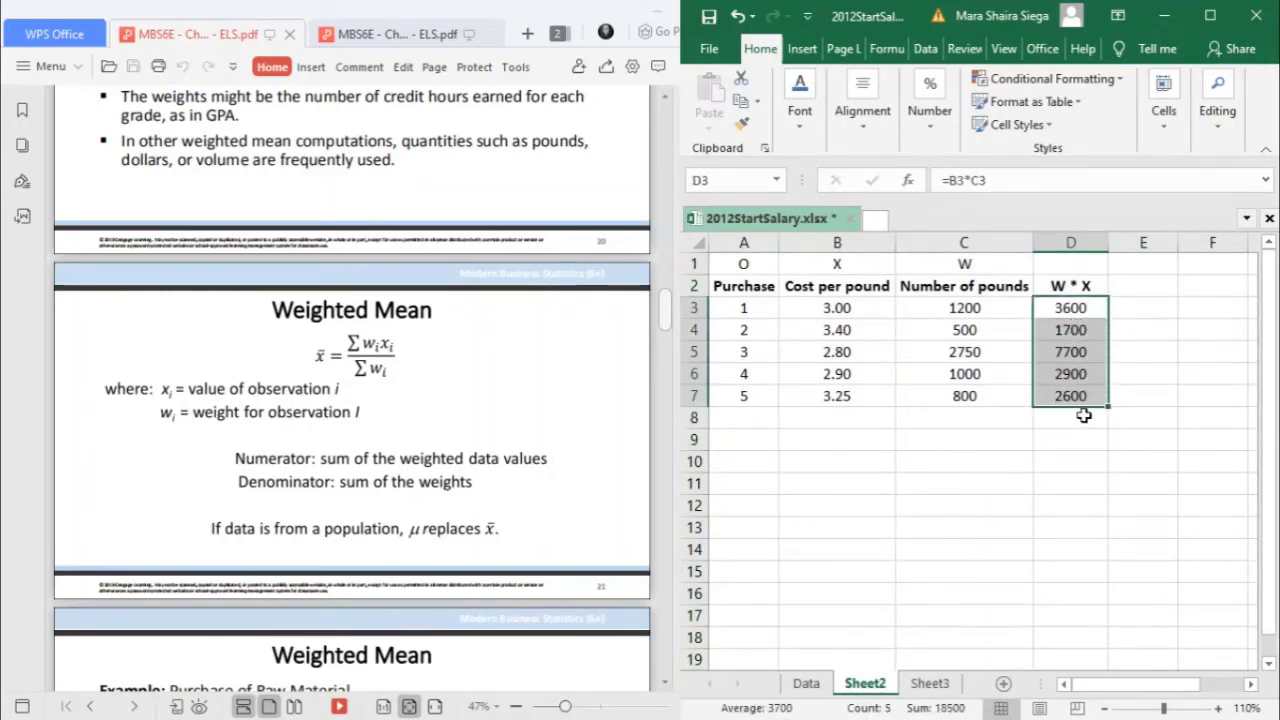
left_click(1084, 418)
type("=S")
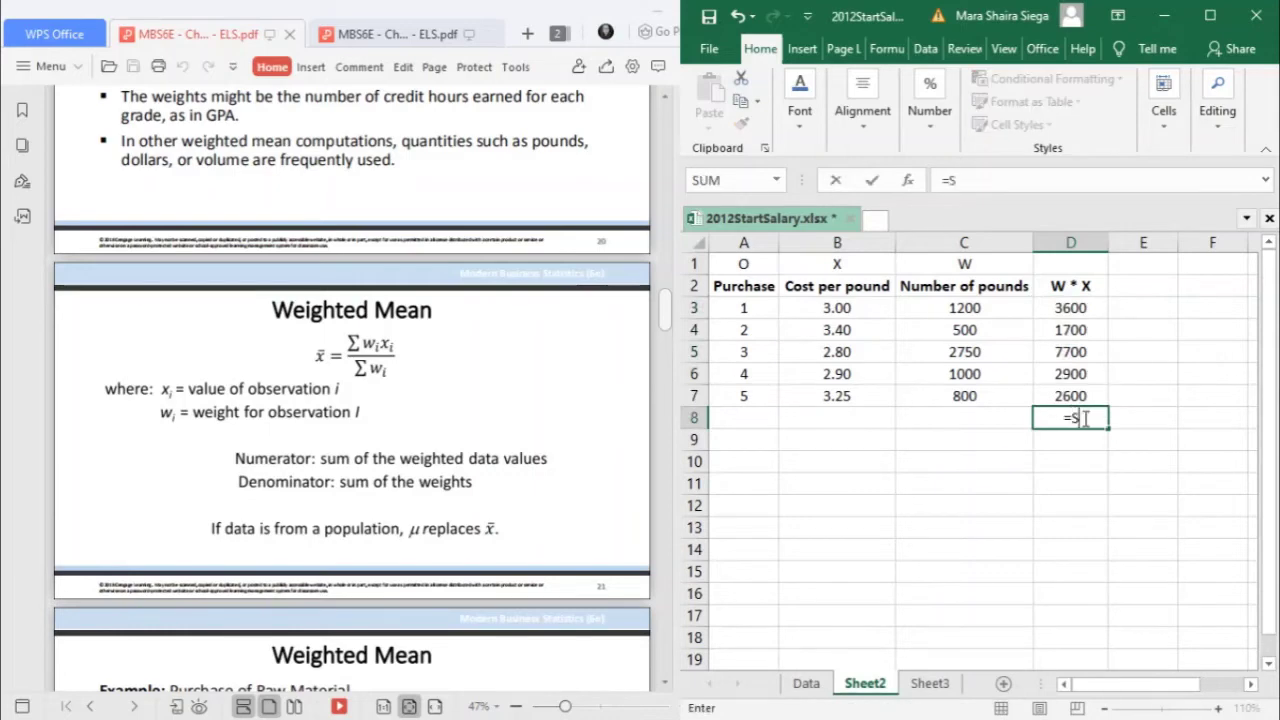
type("UM(")
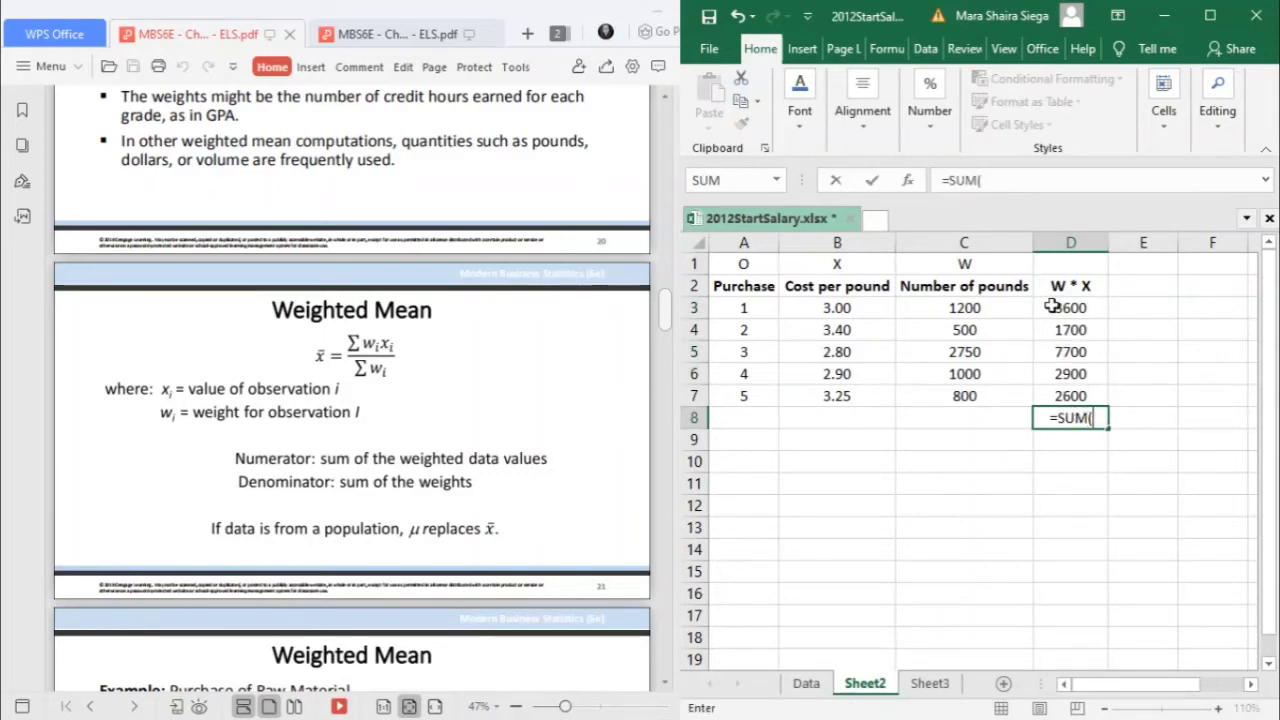
left_click_drag(1062, 305, 1066, 398)
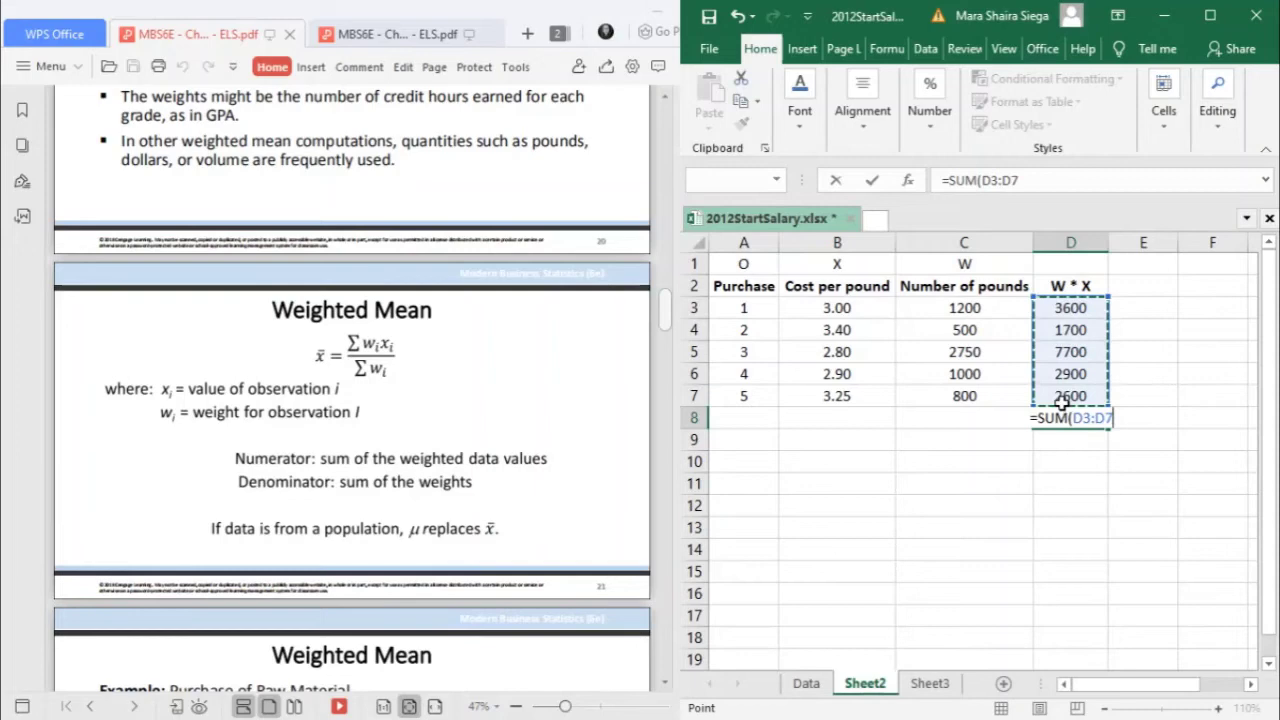
key("Return")
Format the total in D8 with a single top border, a double bottom border and bold text.
left_click(1068, 416)
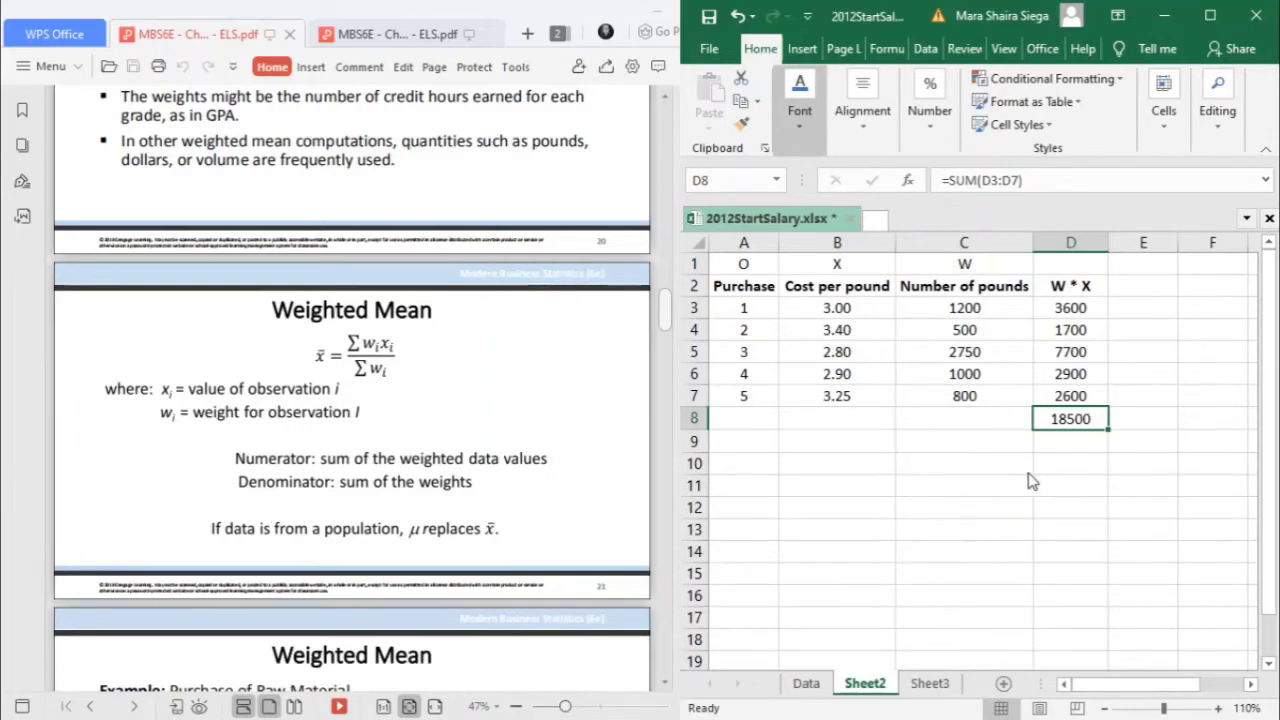
left_click(991, 460)
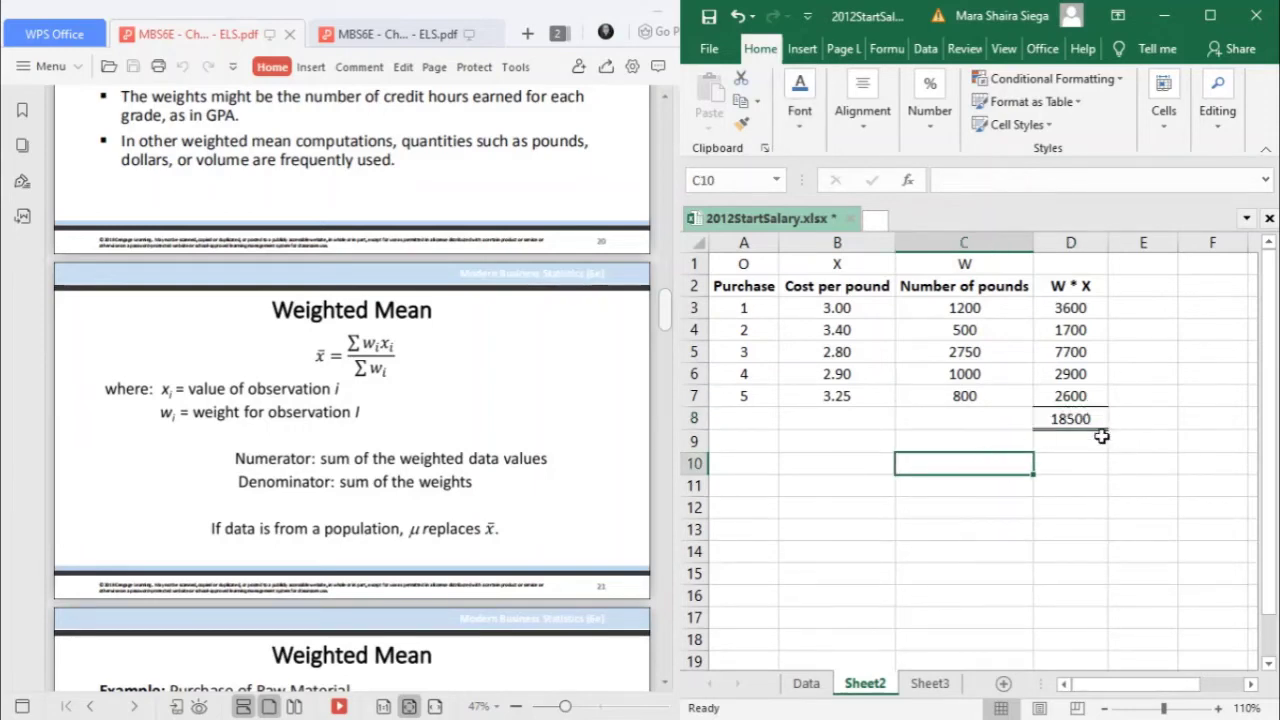
left_click(1086, 421)
key("ctrl+b")
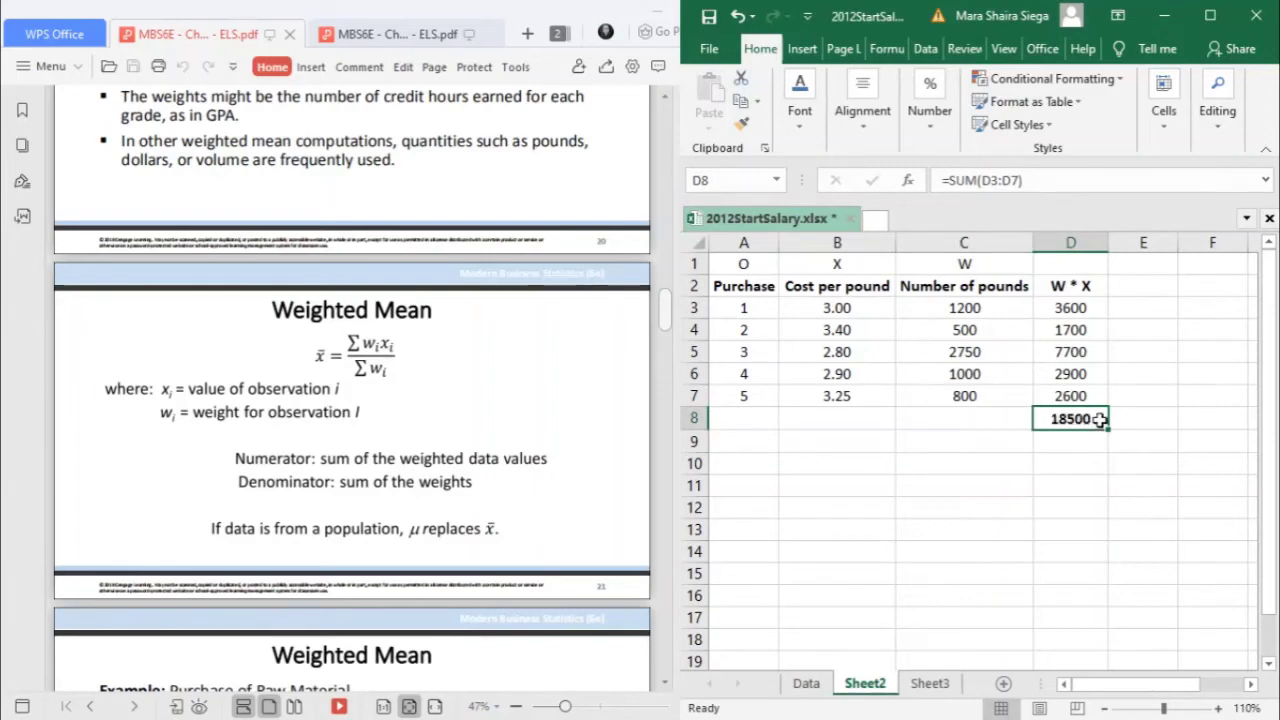
left_click(1068, 468)
left_click(1080, 420)
left_click(1071, 486)
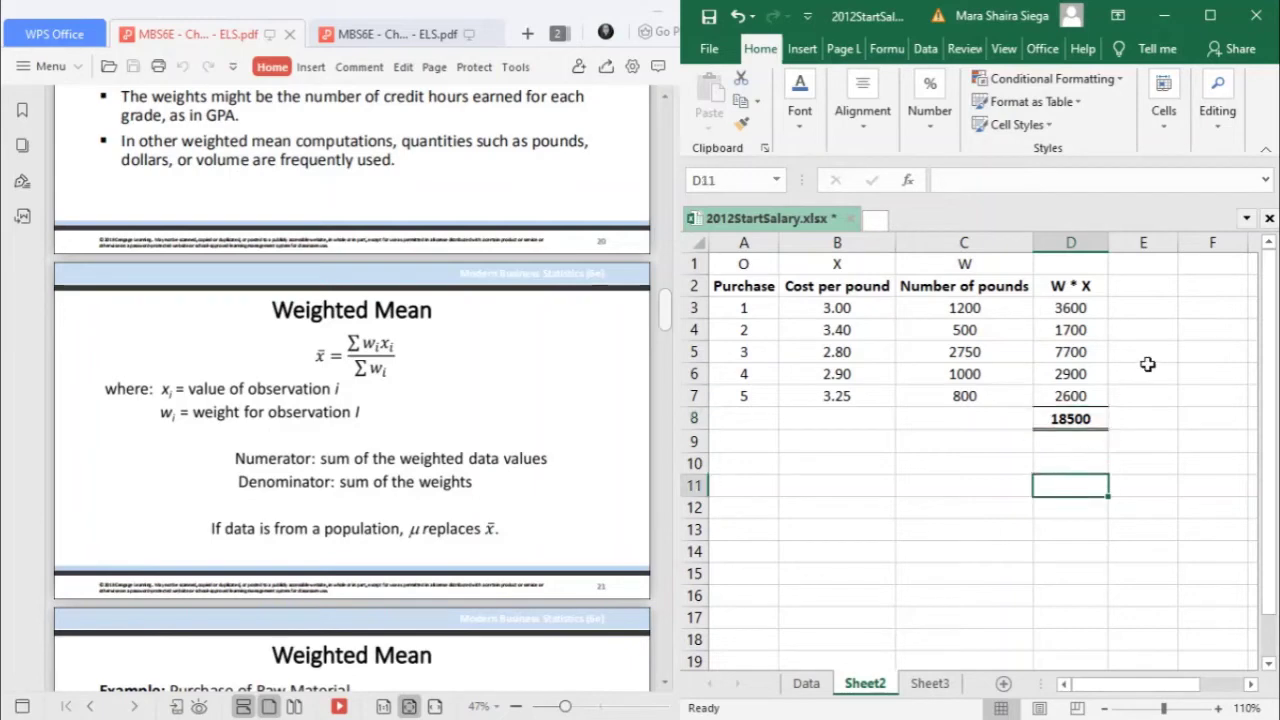
Enter the label "WEIGHTED MEAN:" in C9.
left_click(948, 446)
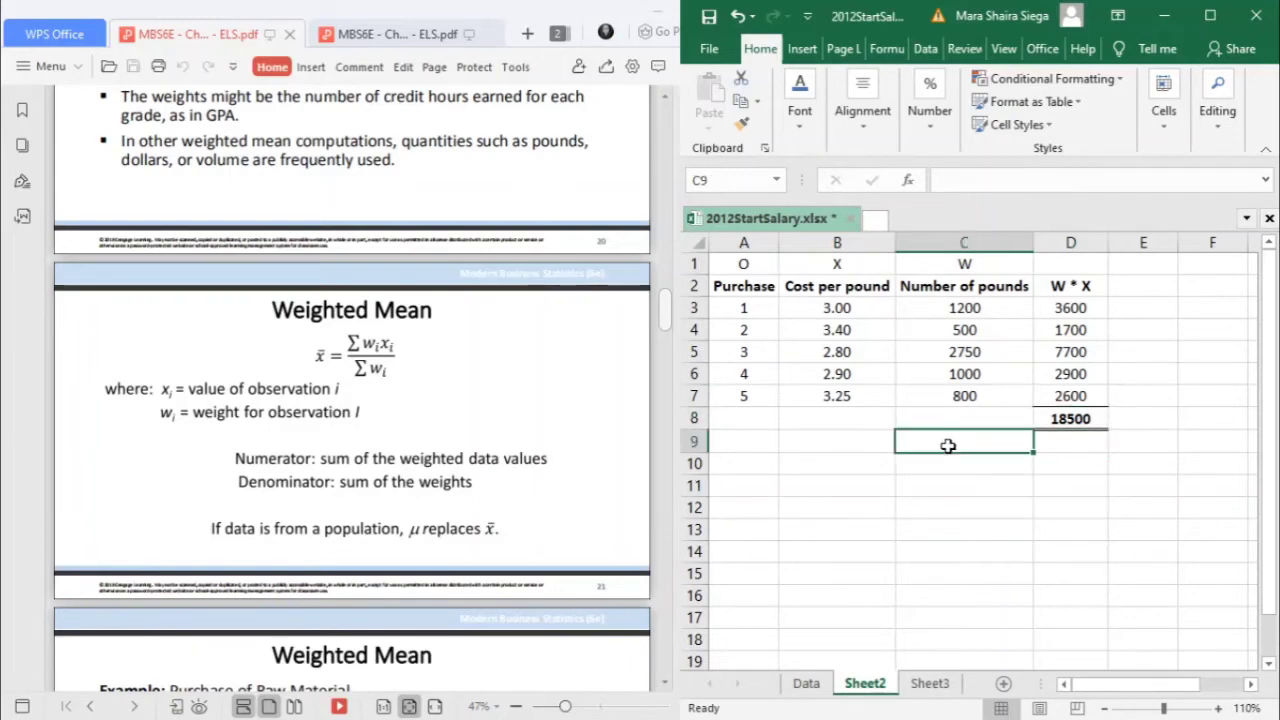
type("WEI")
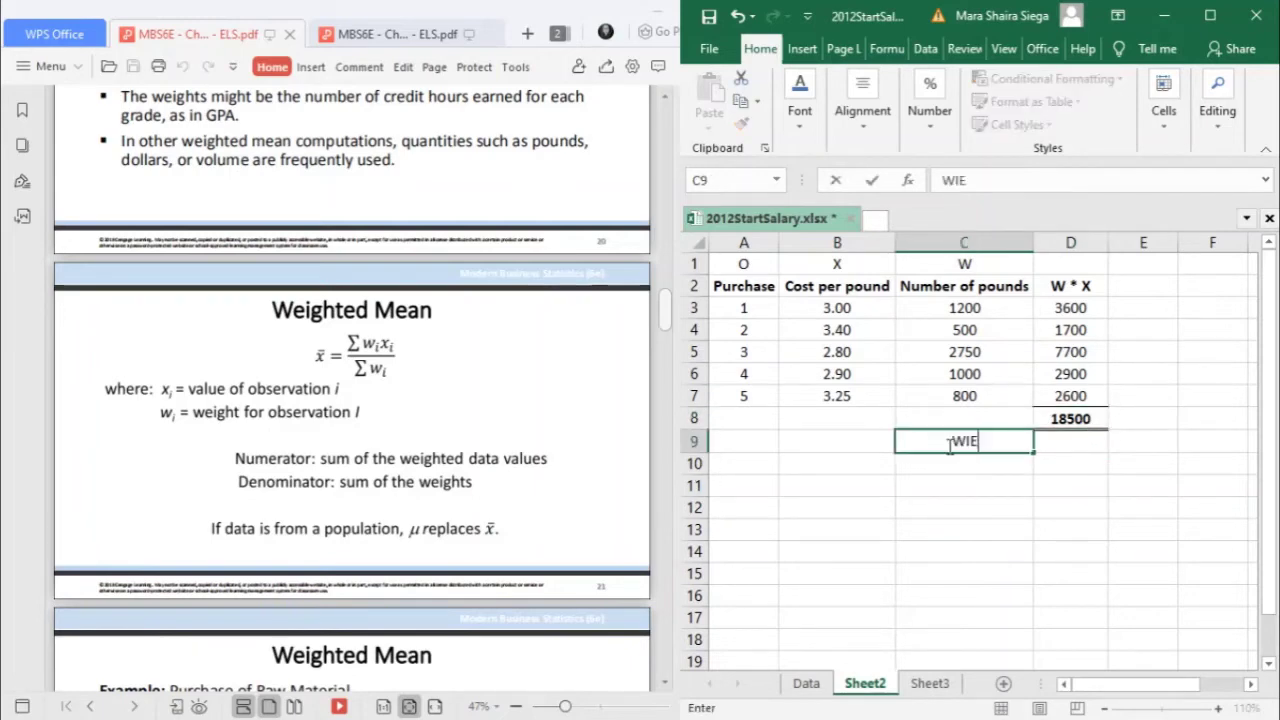
key("BackSpace")
key("BackSpace")
type("EIGHTED")
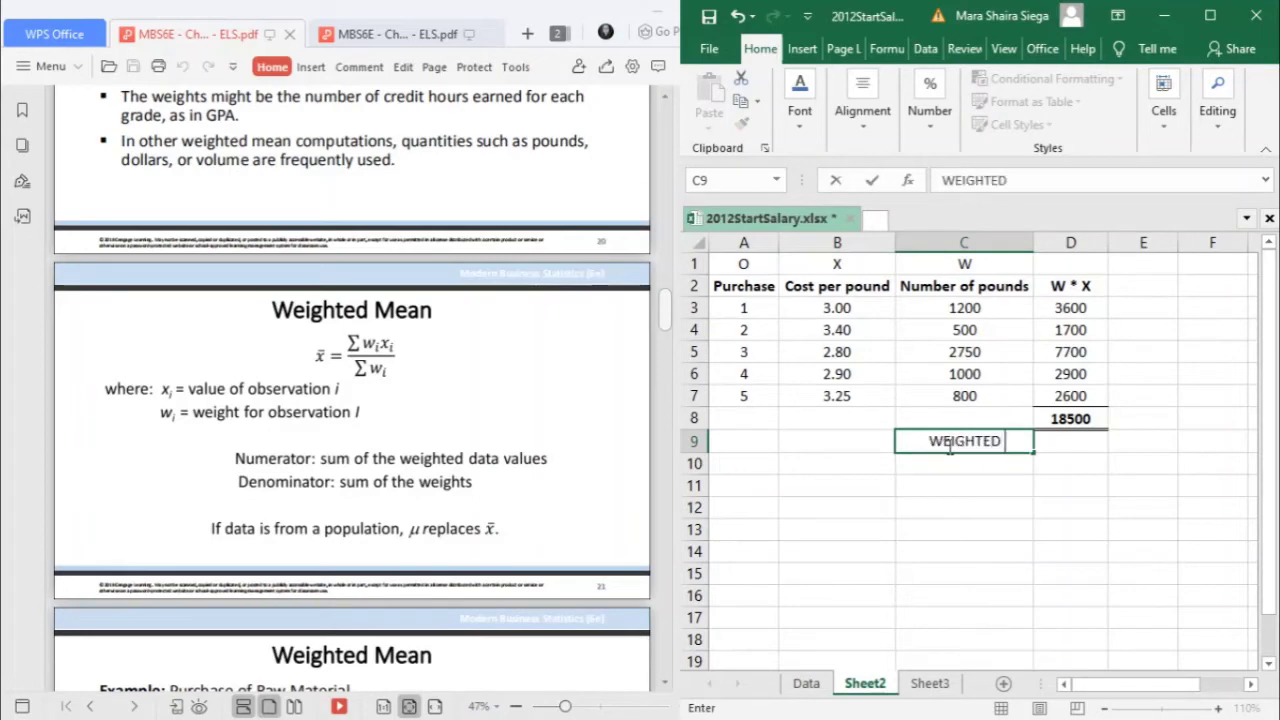
type(" MEAN:")
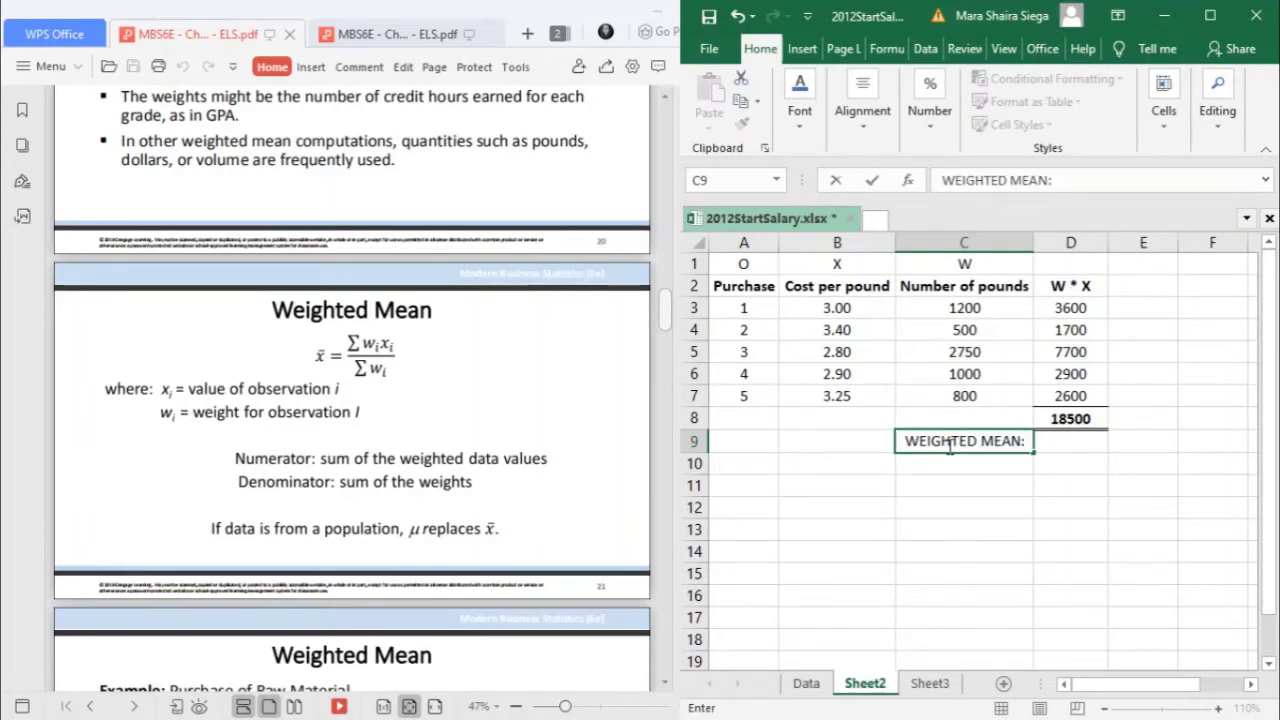
left_click(1068, 440)
type("=")
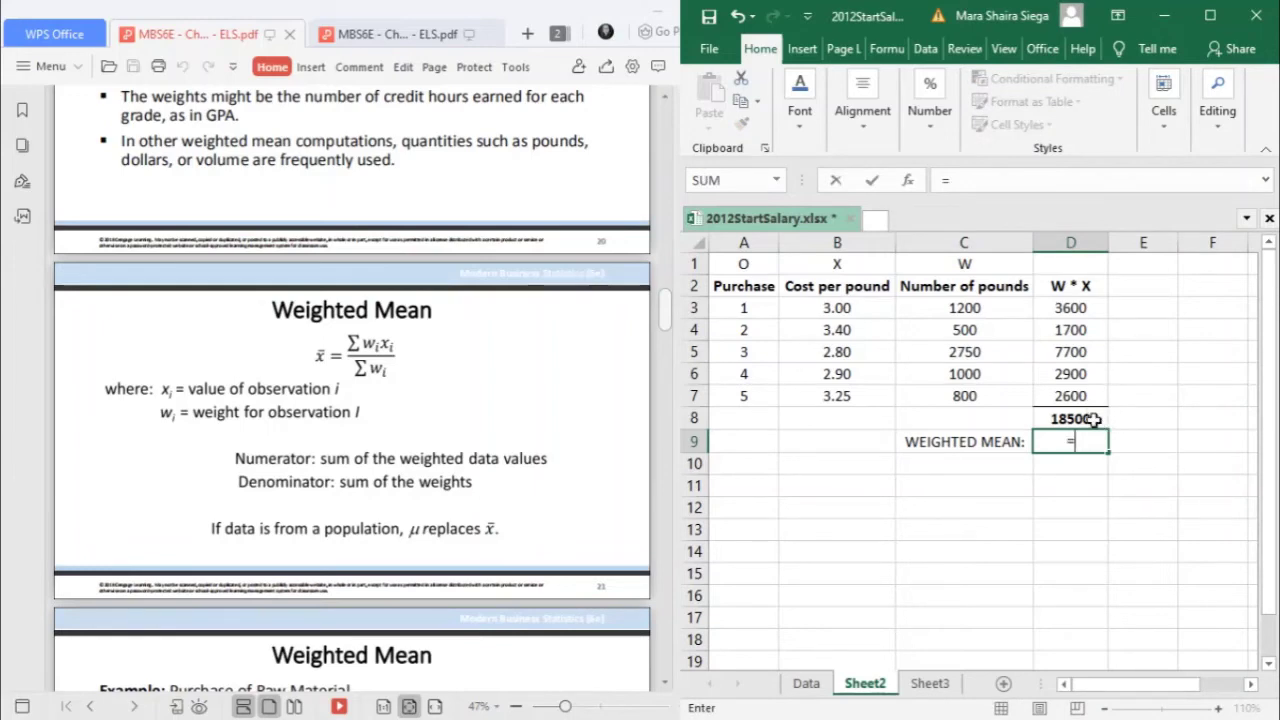
left_click(1093, 420)
key("BackSpace")
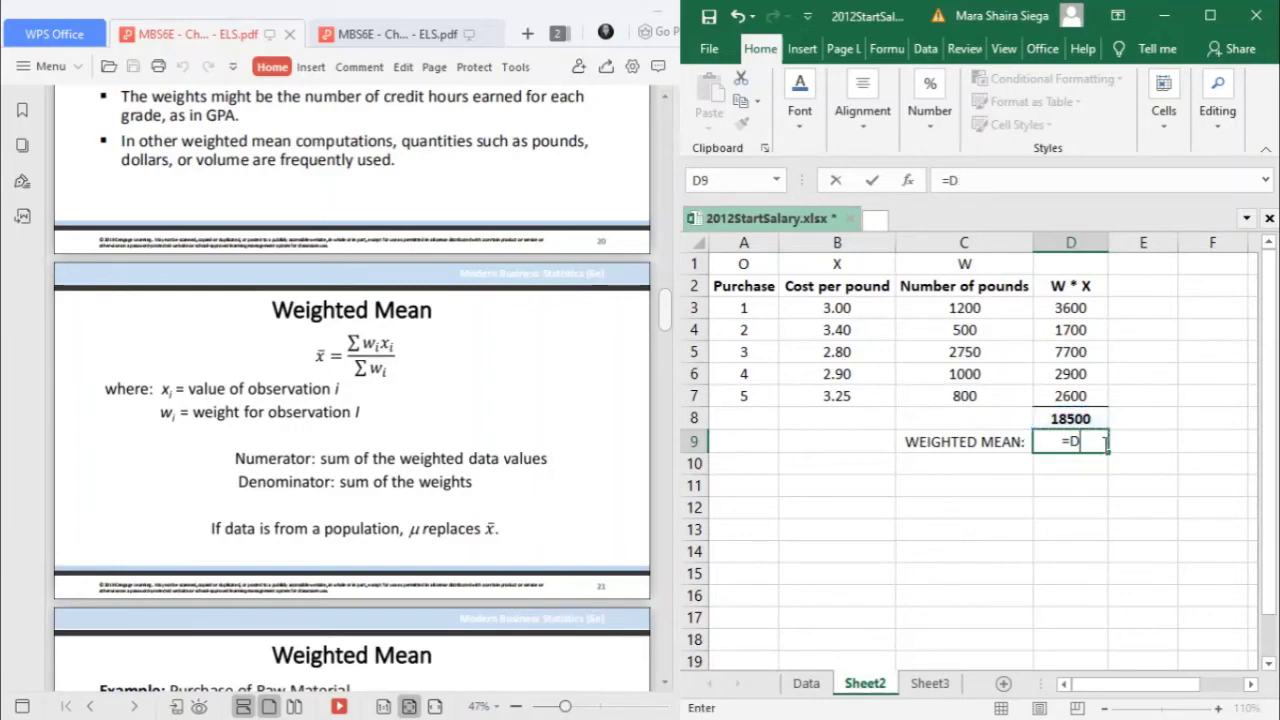
key("BackSpace")
key("BackSpace")
left_click(1080, 505)
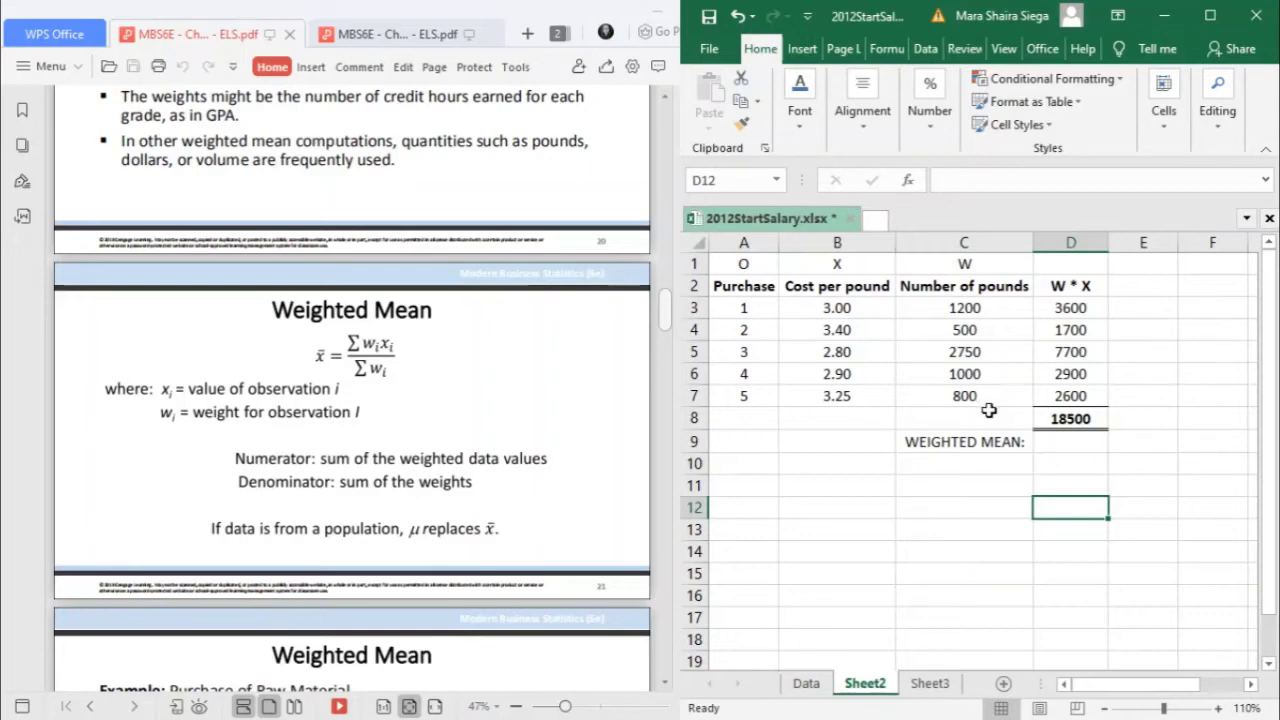
Fill the total formula and its formatting from D8 into C8 to sum the number of pounds.
left_click(976, 264)
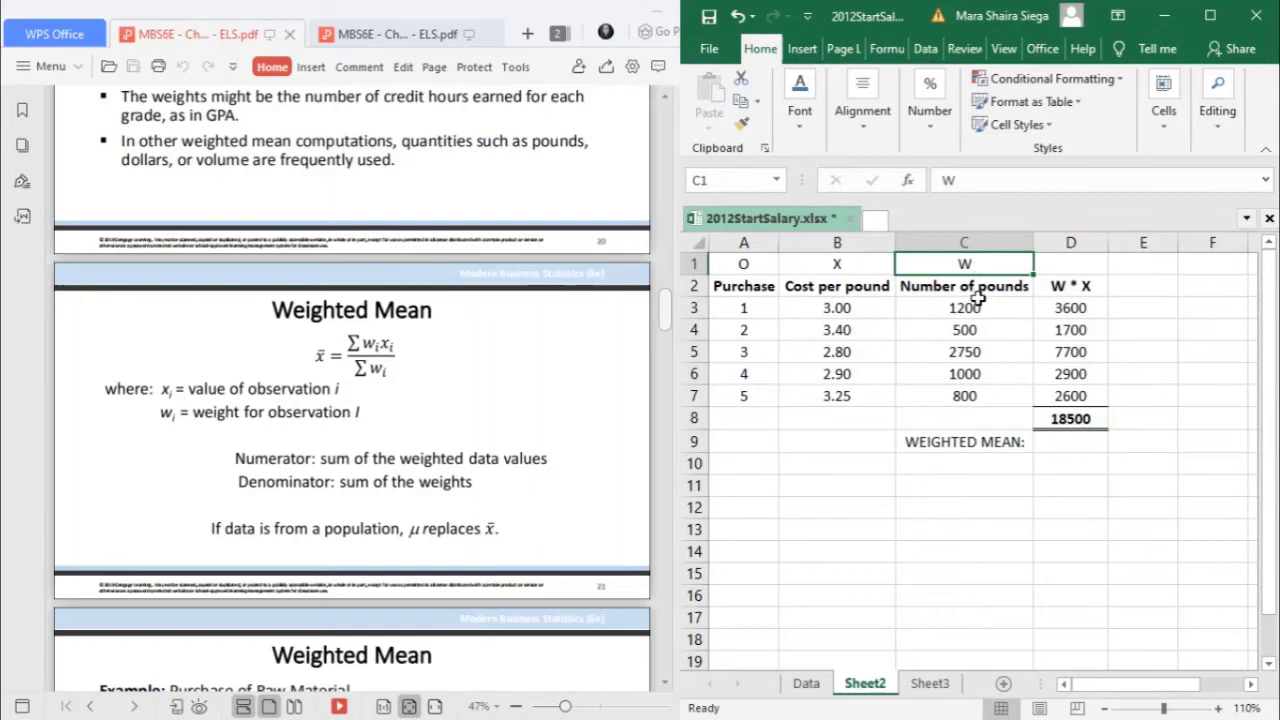
left_click(1062, 419)
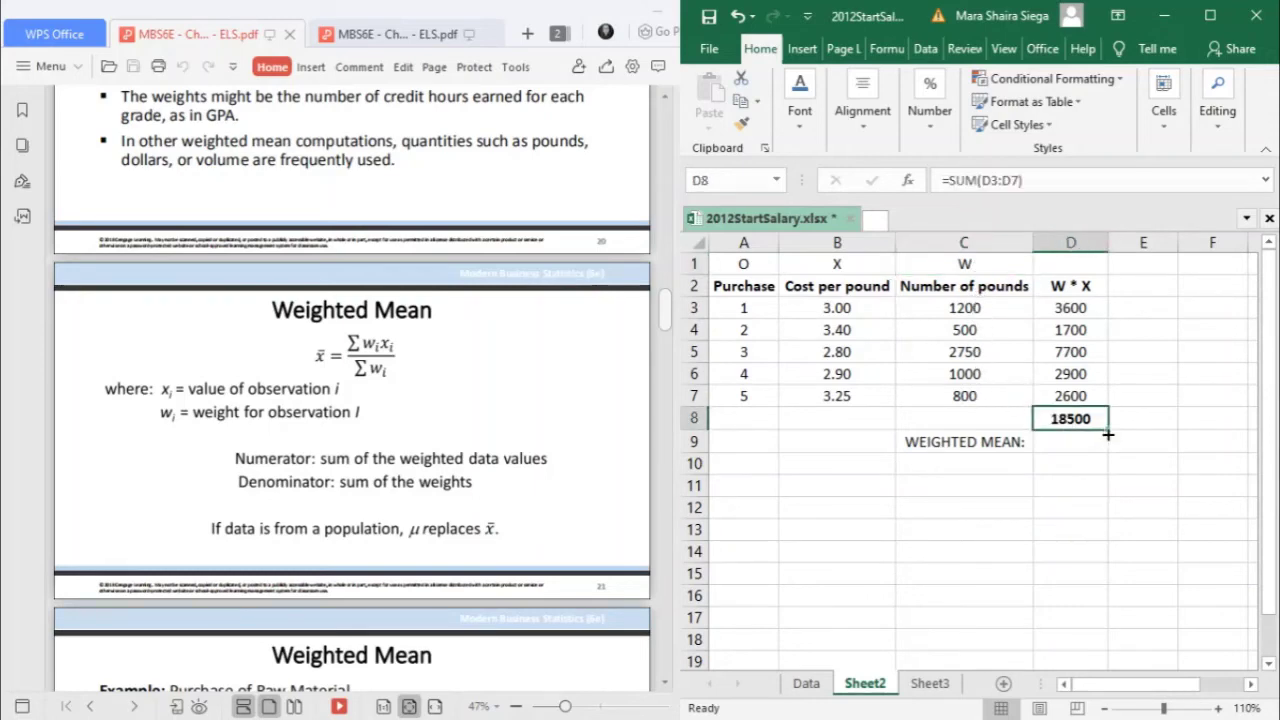
left_click_drag(1108, 429, 918, 446)
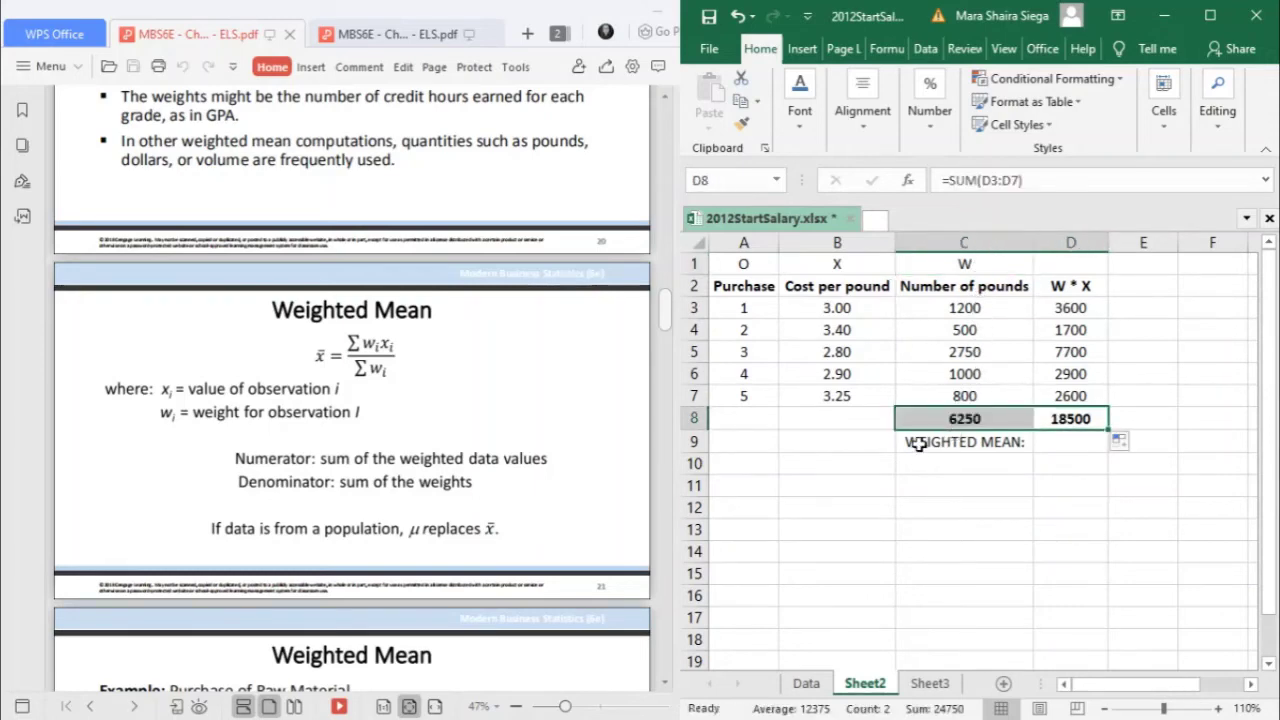
Calculate the weighted mean in D9 with =D8/C8.
left_click(1066, 446)
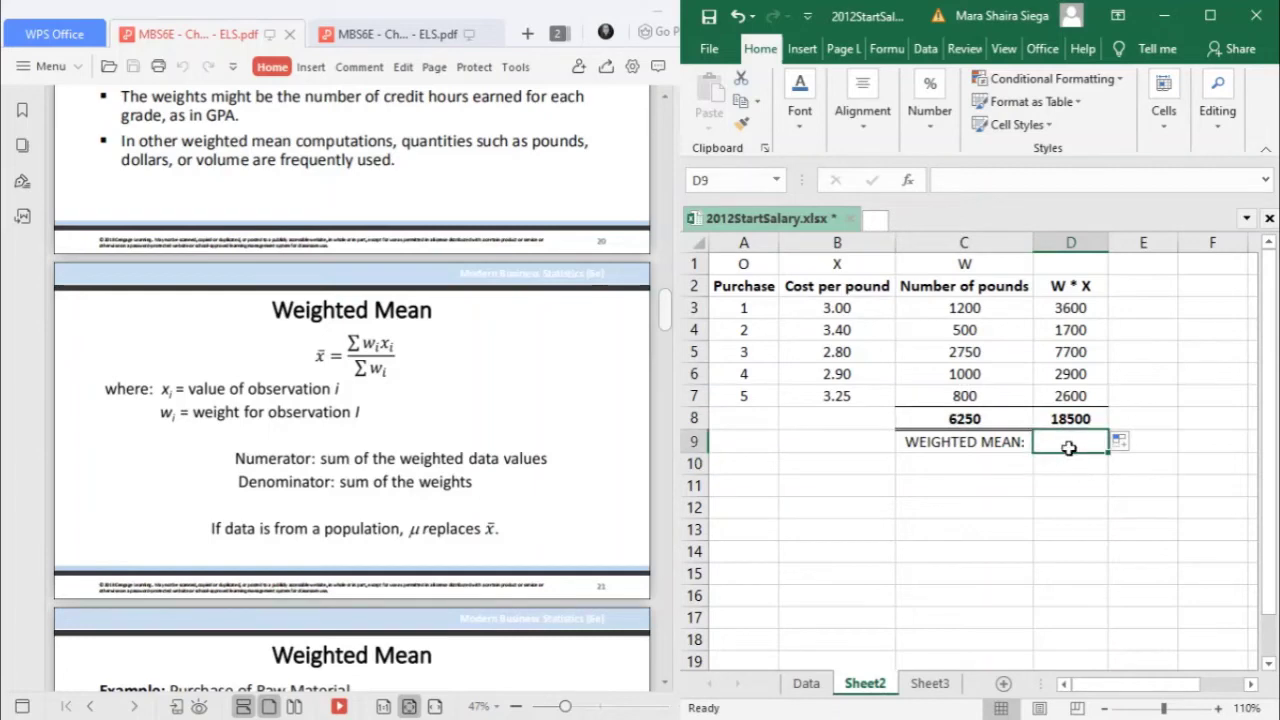
type("=")
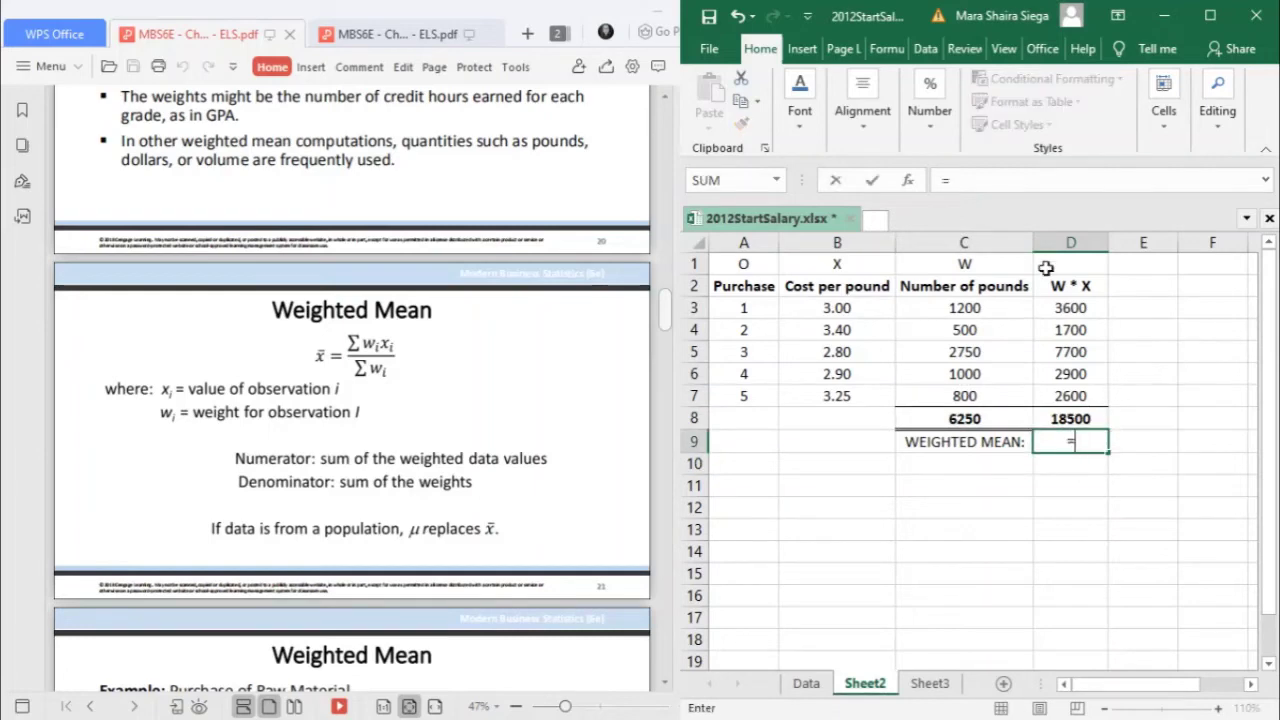
left_click(1066, 421)
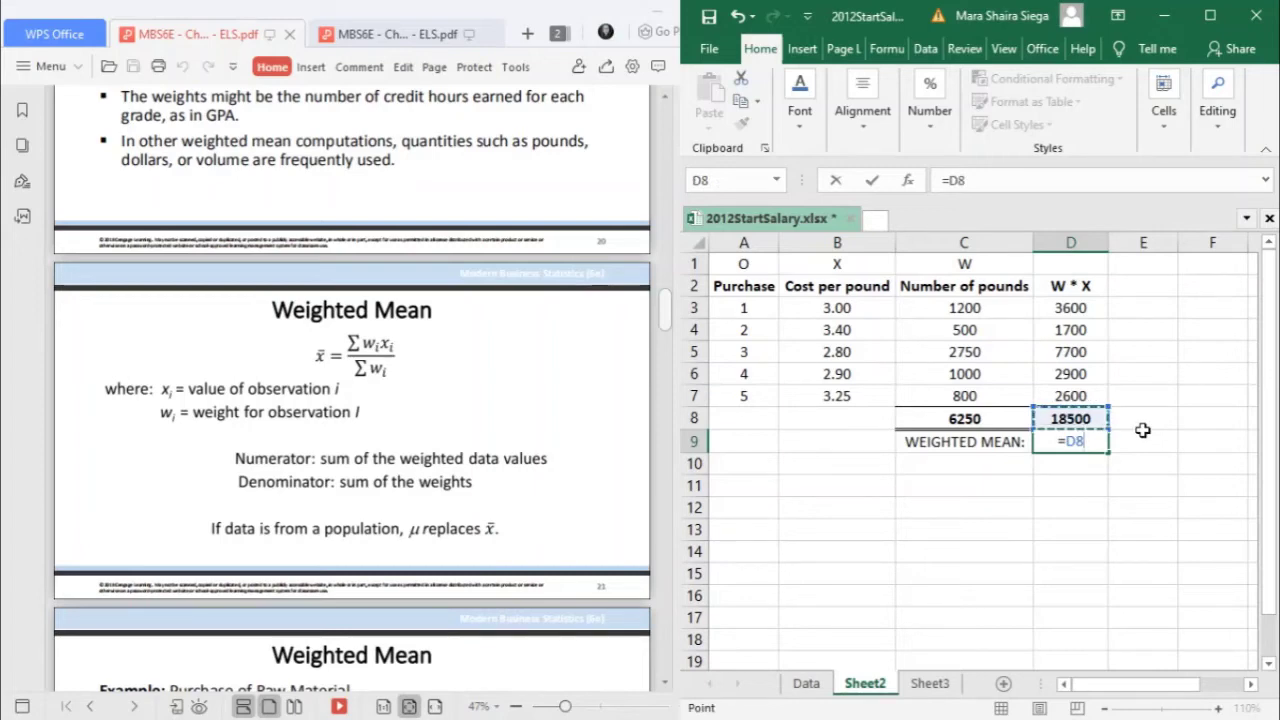
type("/")
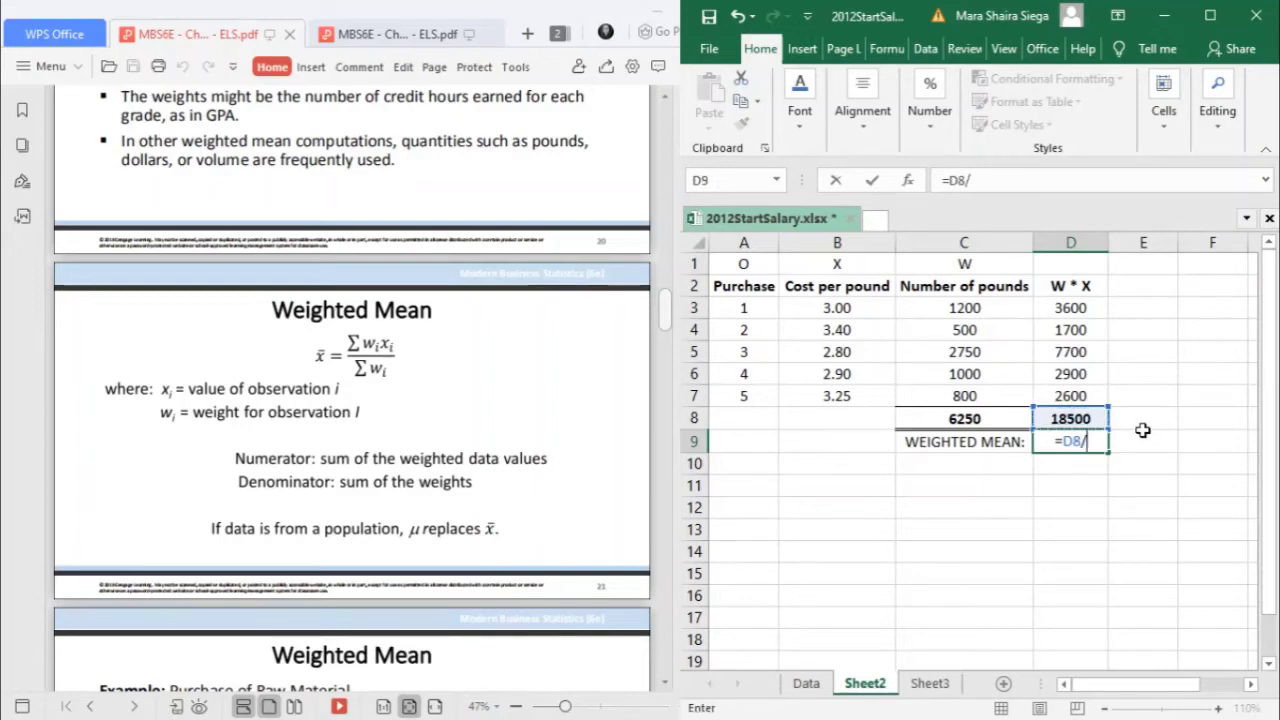
left_click(978, 424)
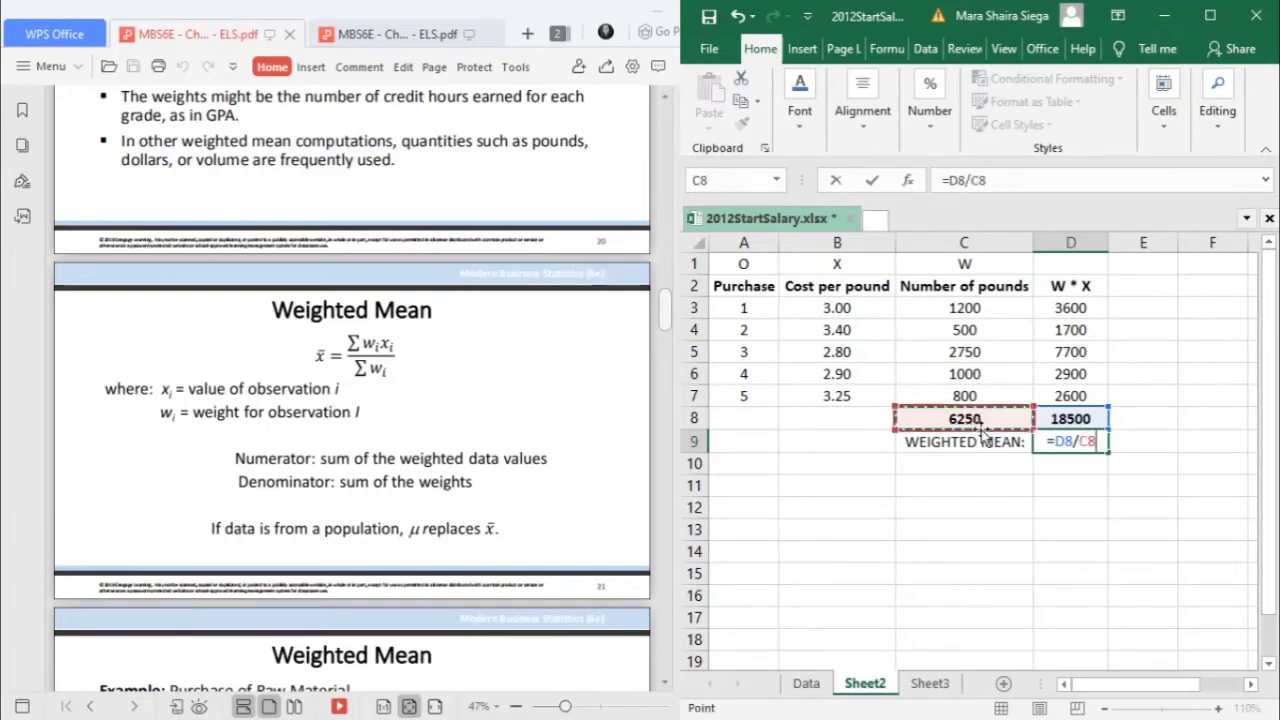
key("Return")
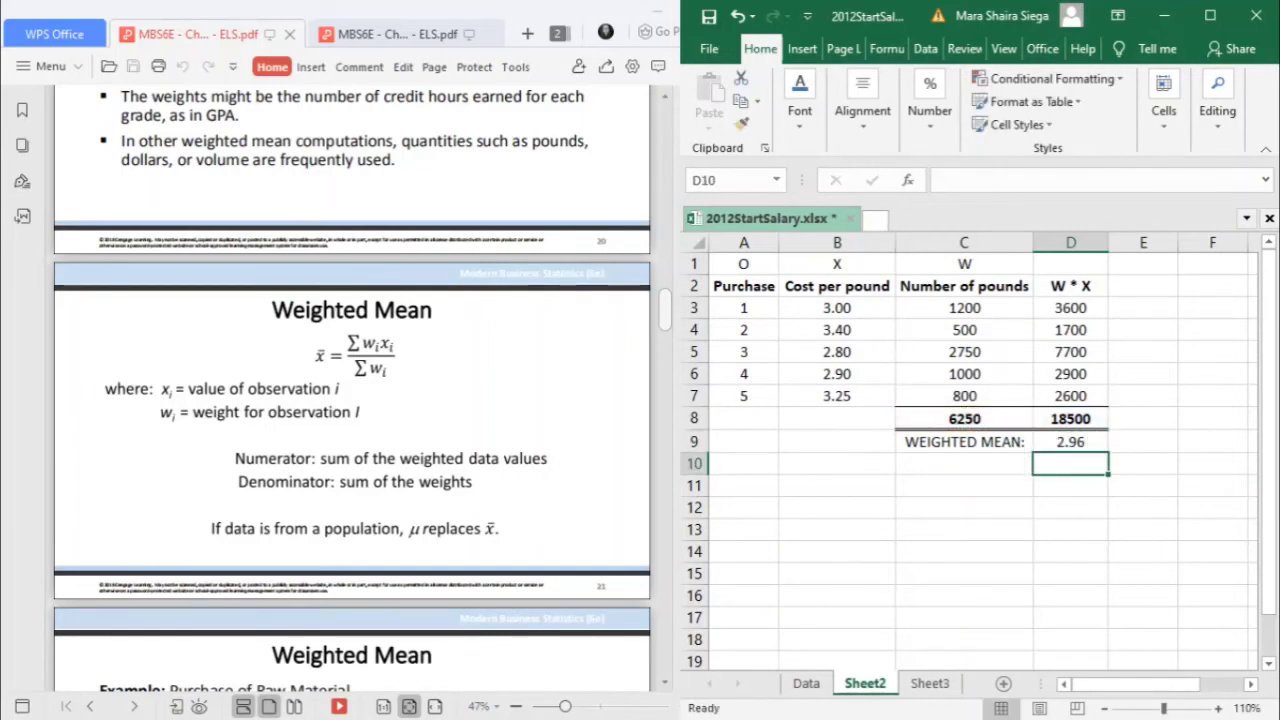
Compare the weighted mean in D9 with the raw material example in the slides and make D9 bold.
scroll(352, 390, "down", 8)
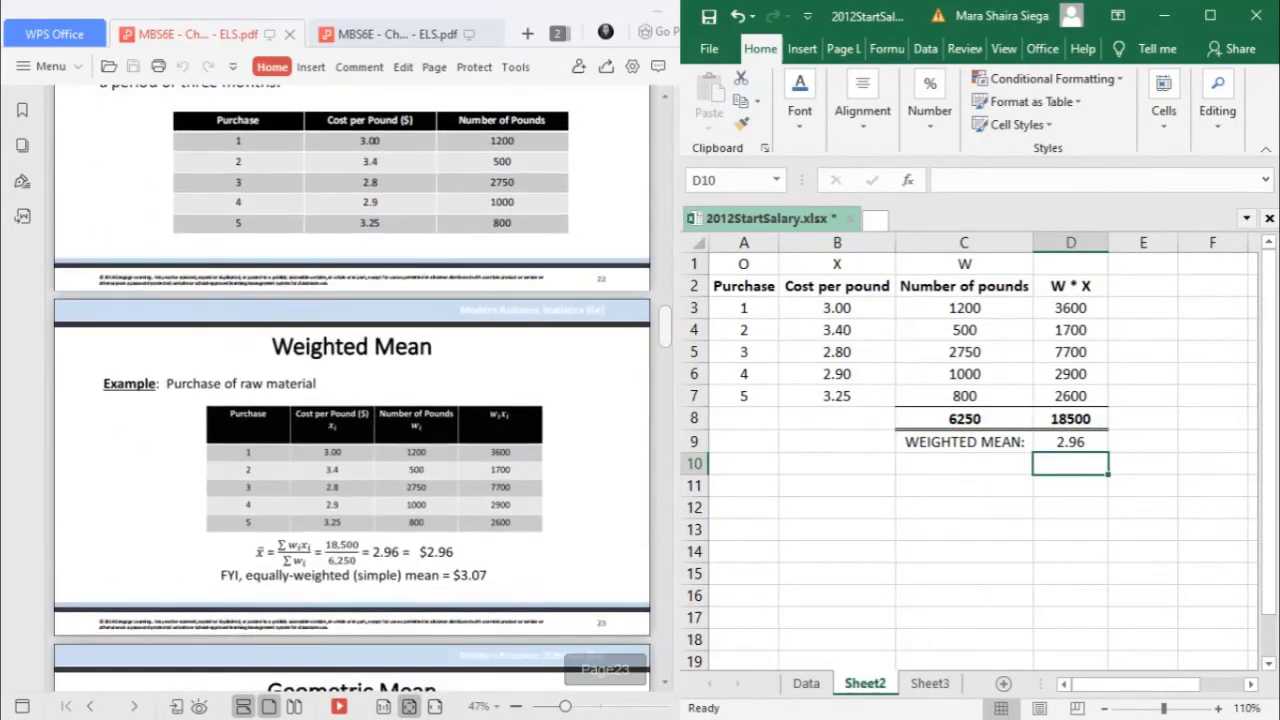
scroll(352, 390, "down", 2)
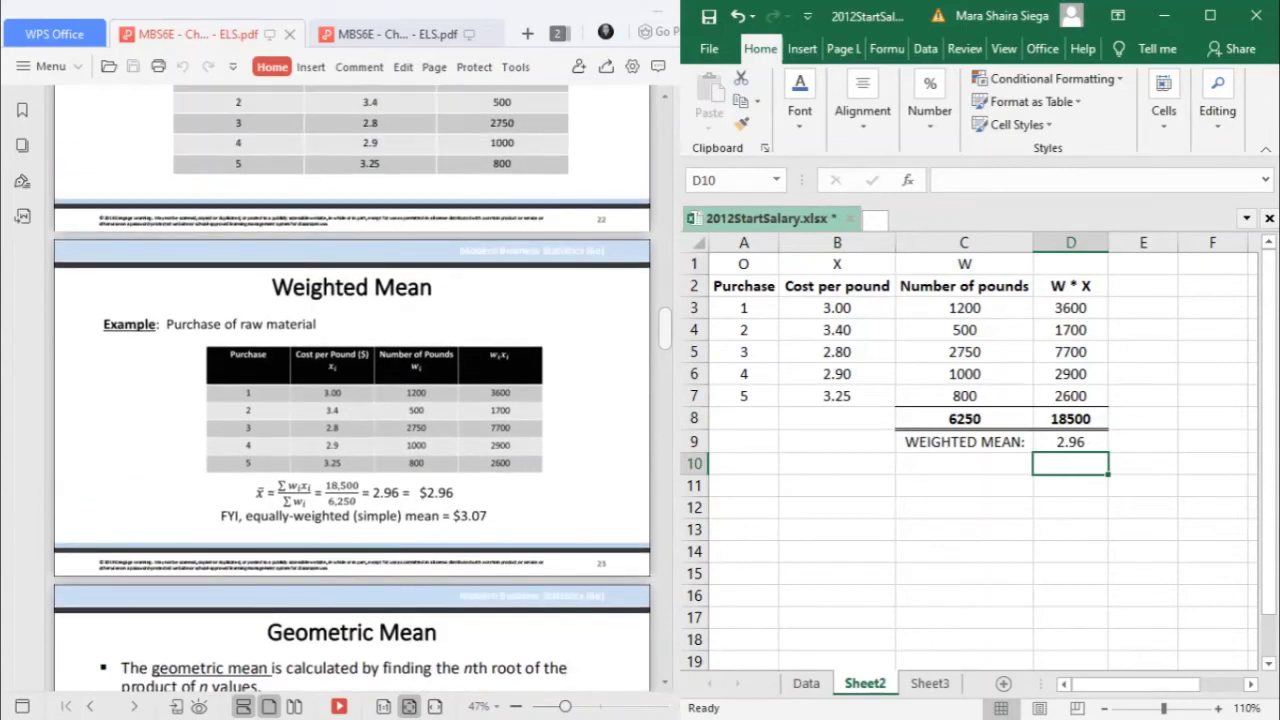
left_click(1077, 444)
key("ctrl+b")
left_click(995, 489)
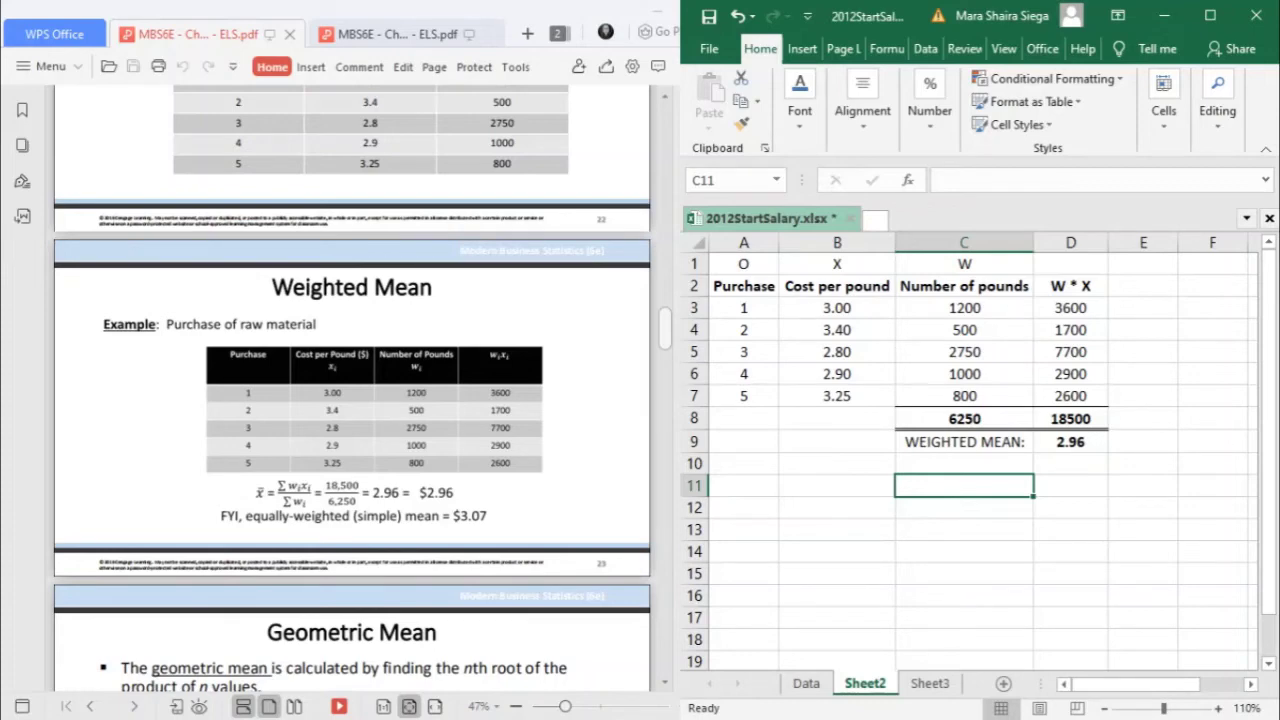
Read through the Geometric Mean slides in the PDF, covering the definition, the formula and the Mutual fund example.
scroll(352, 390, "down", 5)
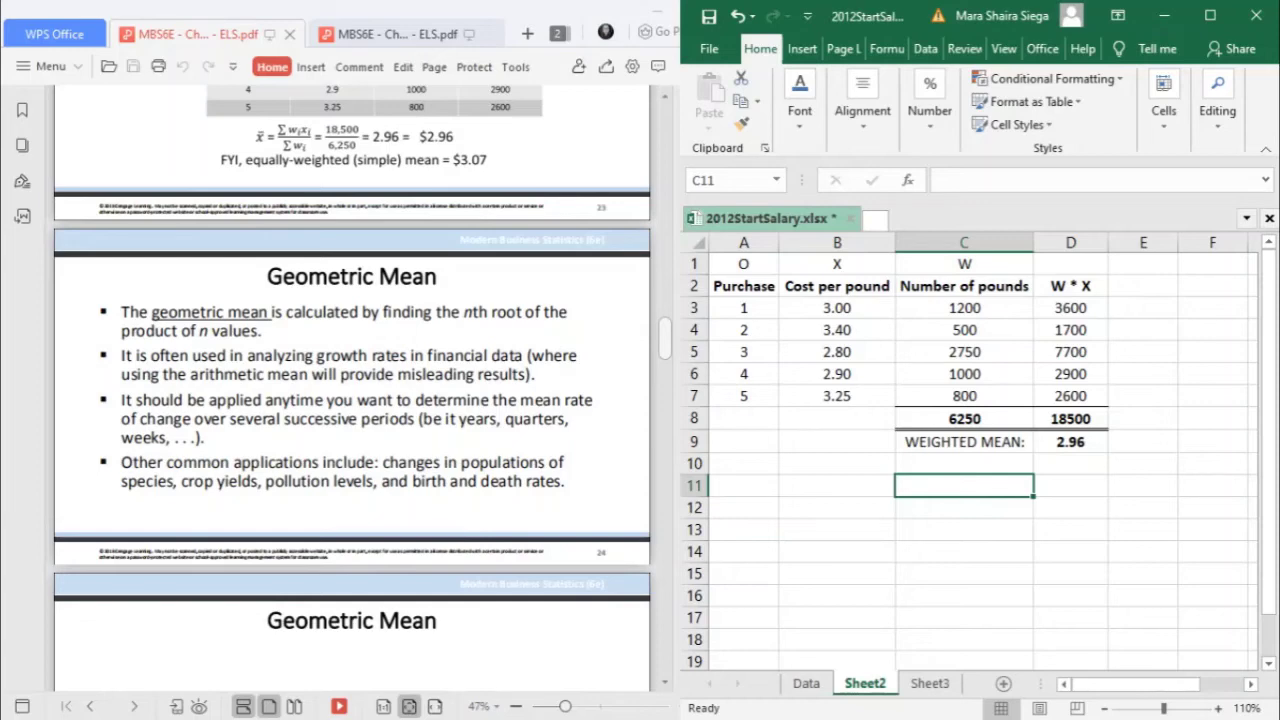
scroll(352, 380, "down", 6)
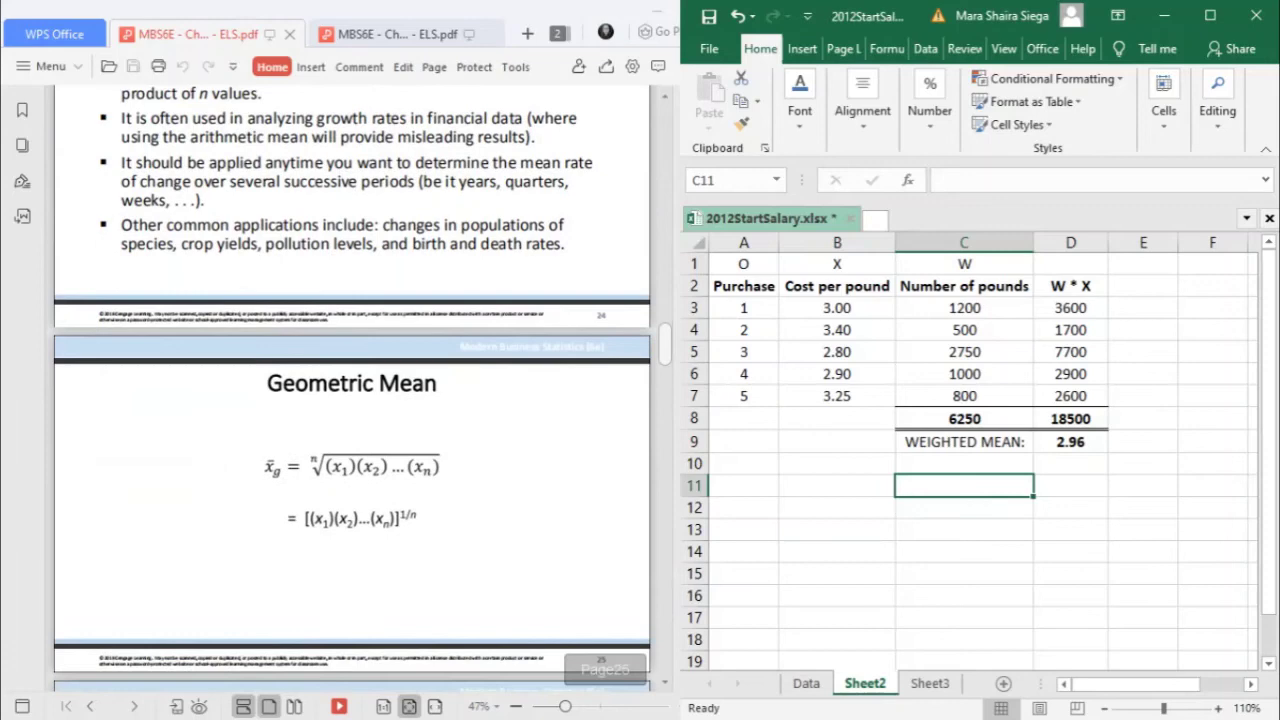
scroll(352, 388, "up", 1)
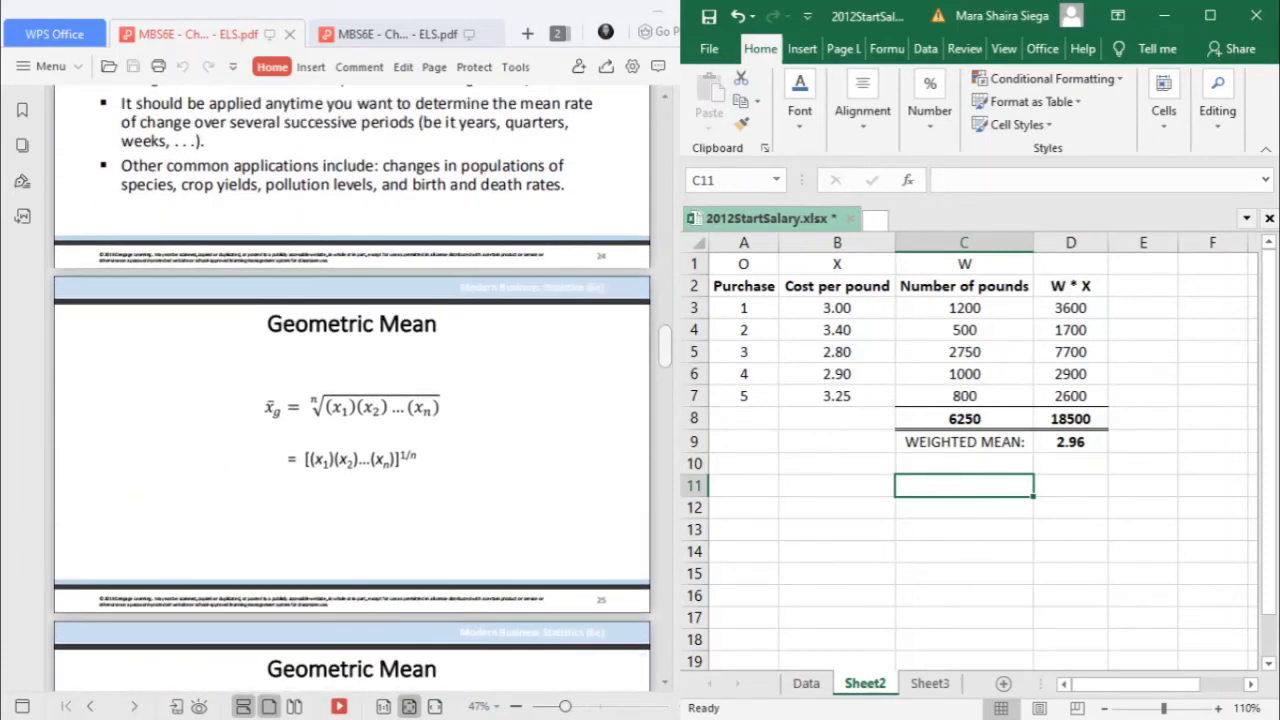
scroll(352, 388, "down", 1)
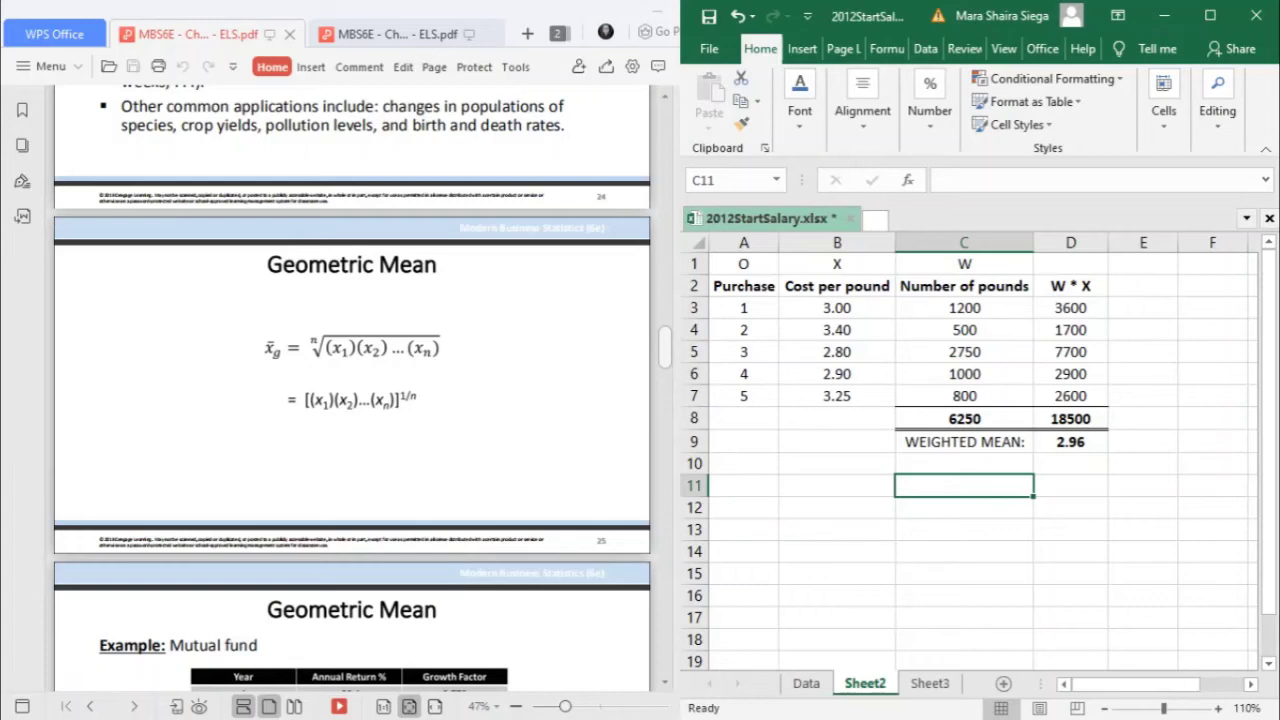
scroll(352, 388, "down", 3)
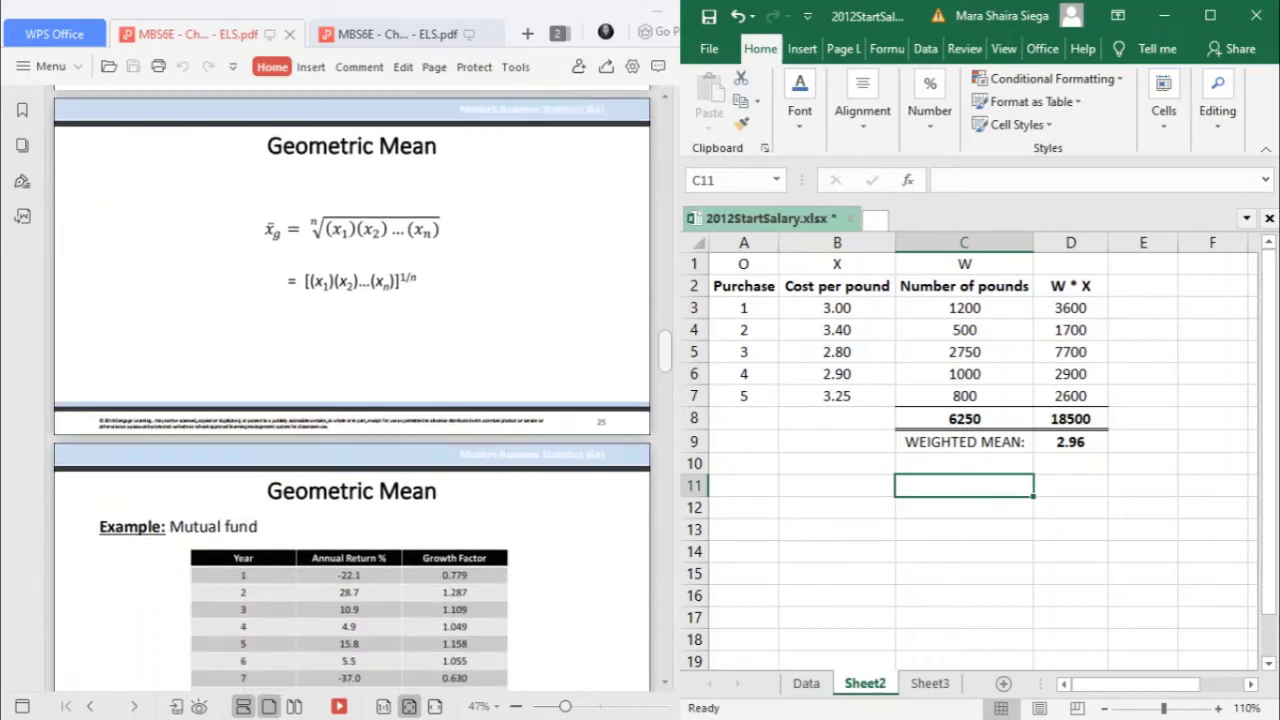
scroll(352, 388, "up", 1)
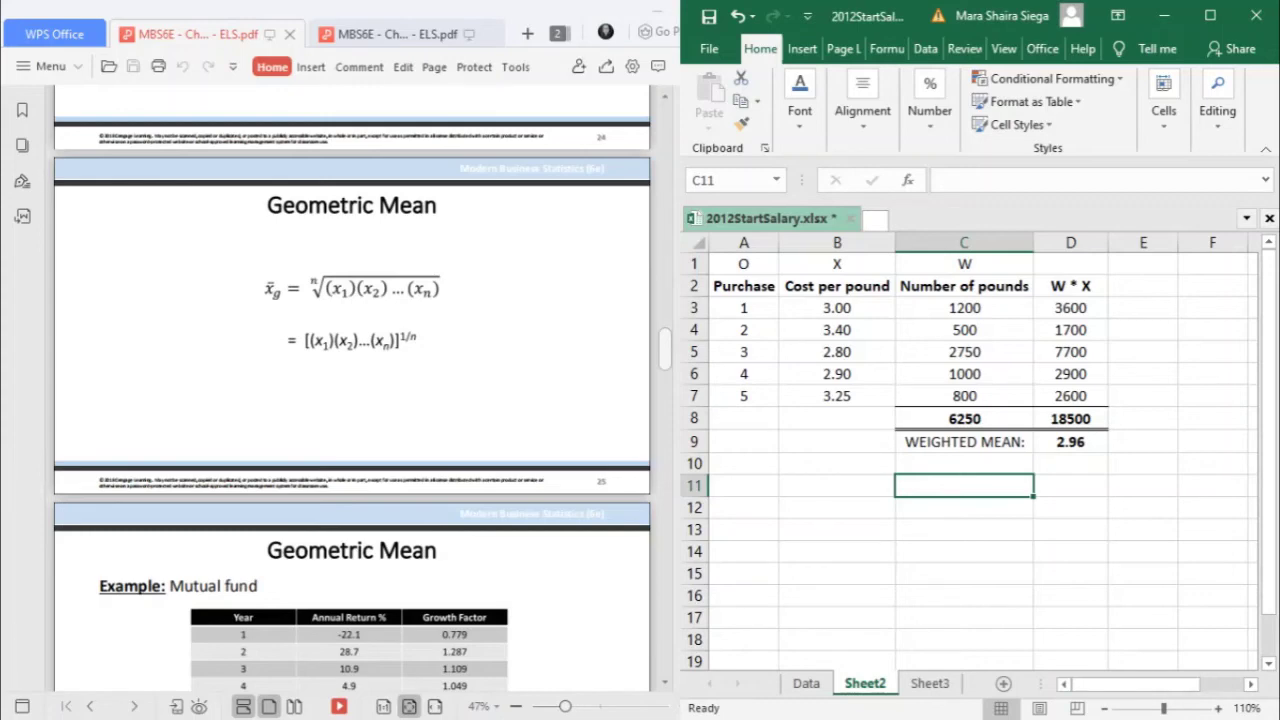
scroll(352, 390, "down", 5)
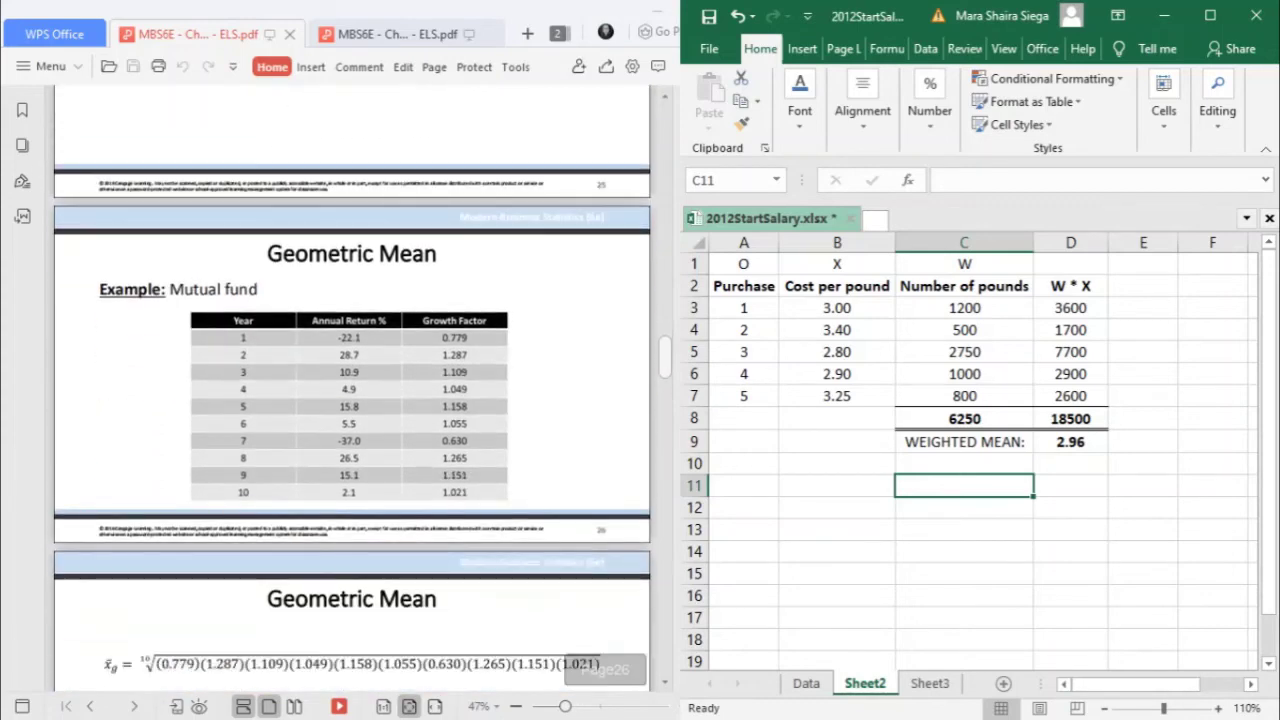
left_click(935, 684)
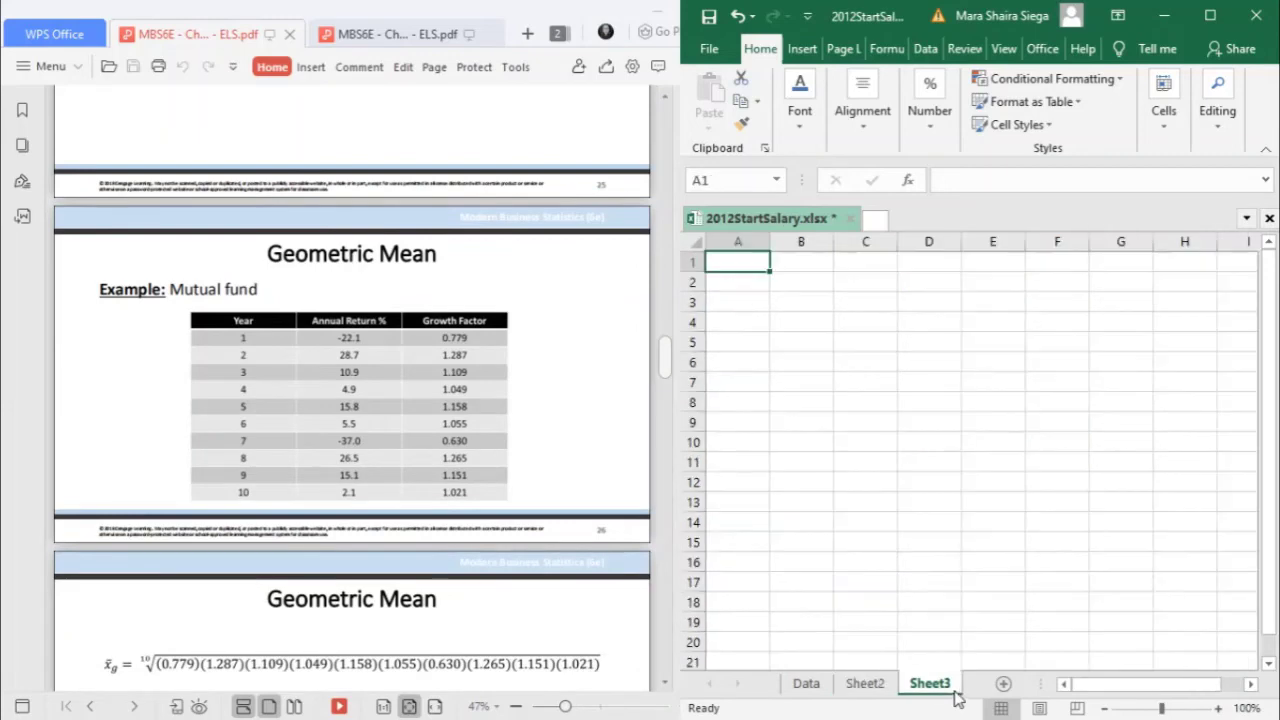
left_click(865, 684)
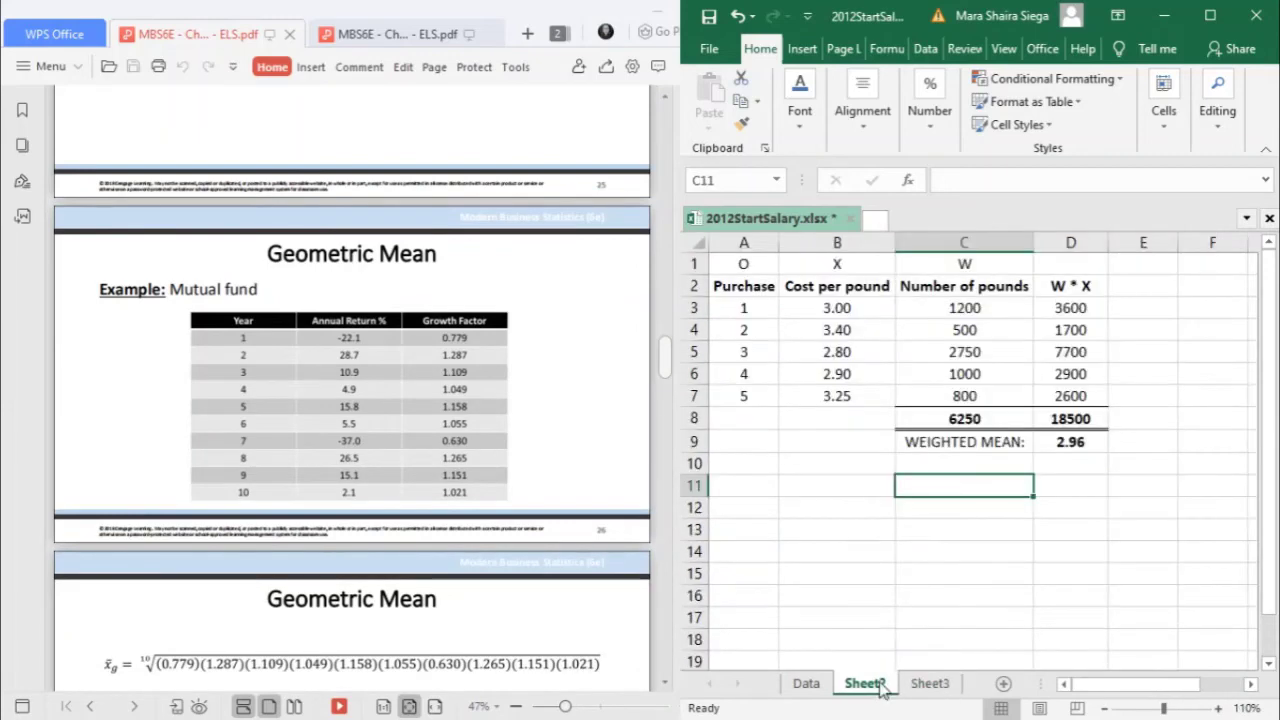
left_click(788, 441)
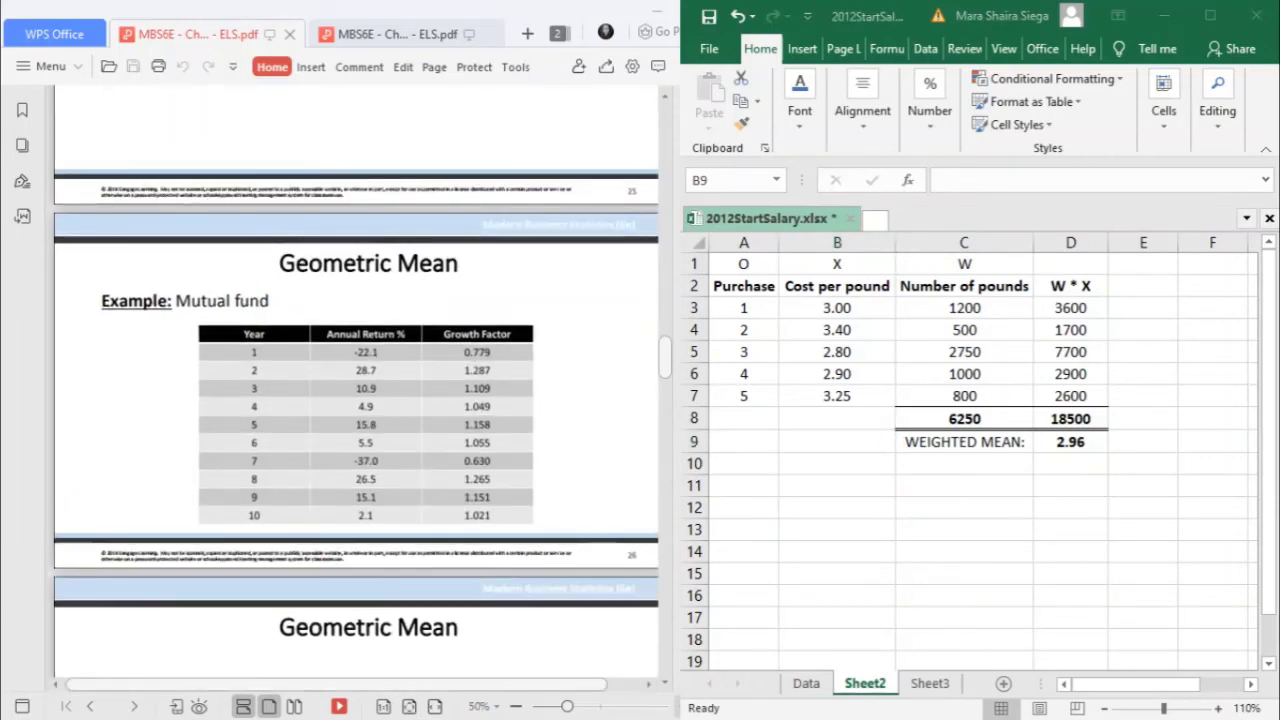
Examine the Mutual fund growth factor table and the worked geometric mean and average growth rate calculation in the slides.
scroll(356, 400, "up", 2, "ctrl")
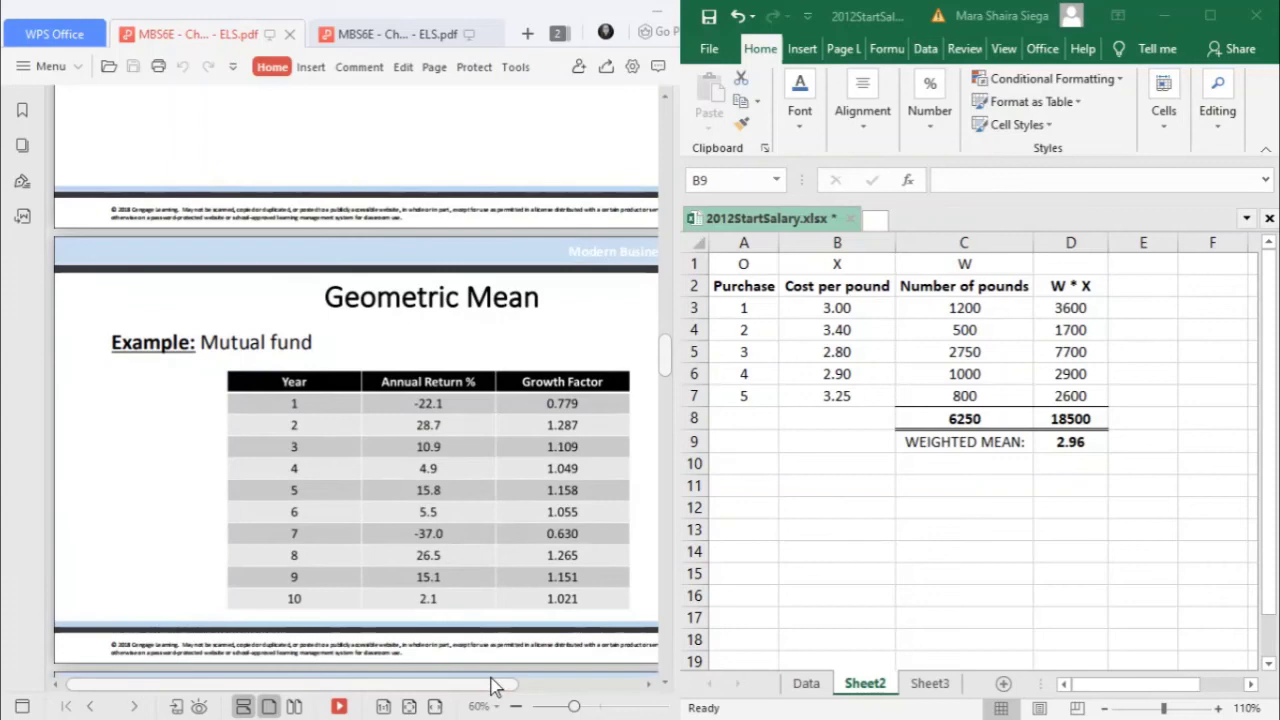
left_click_drag(490, 686, 535, 697)
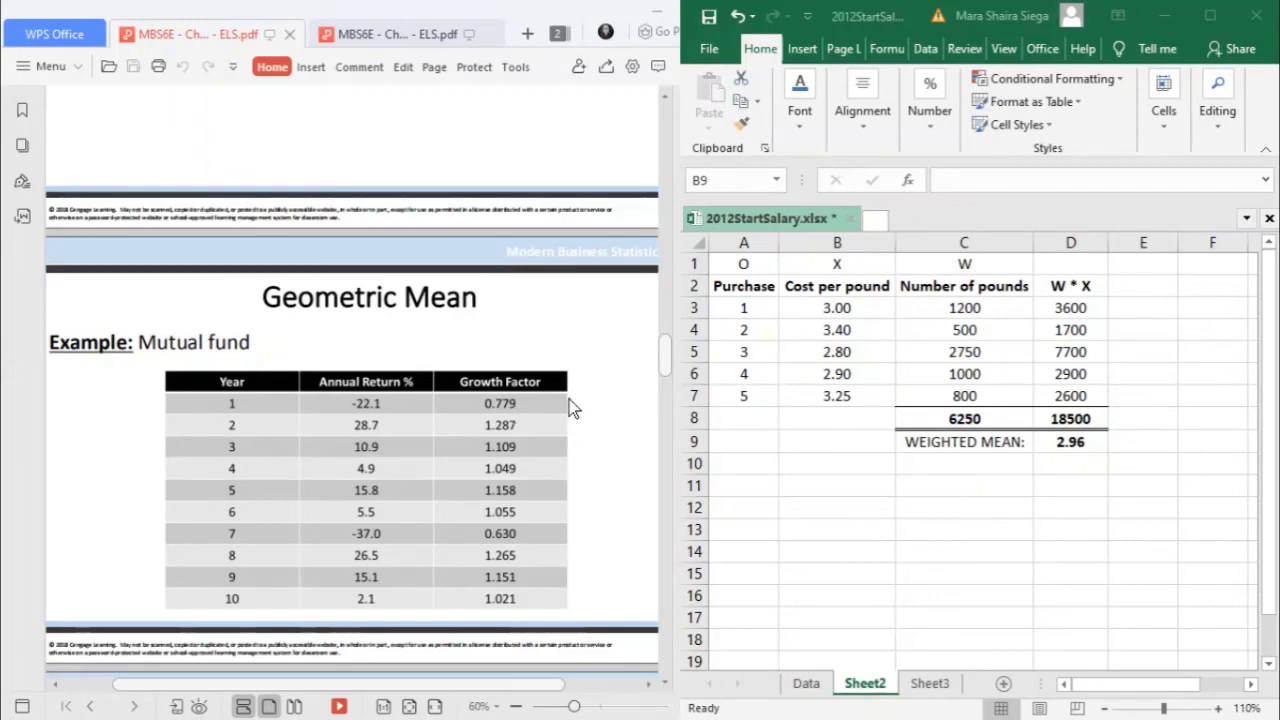
scroll(569, 399, "down", 3)
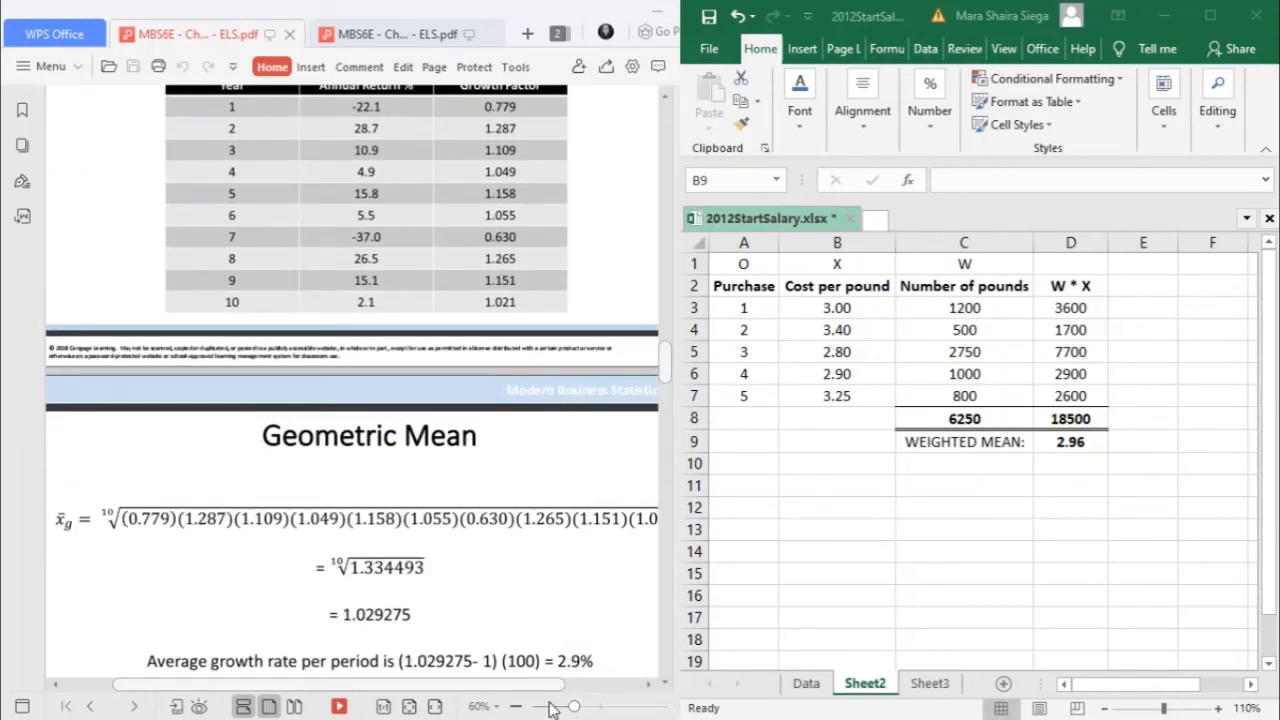
left_click(515, 706)
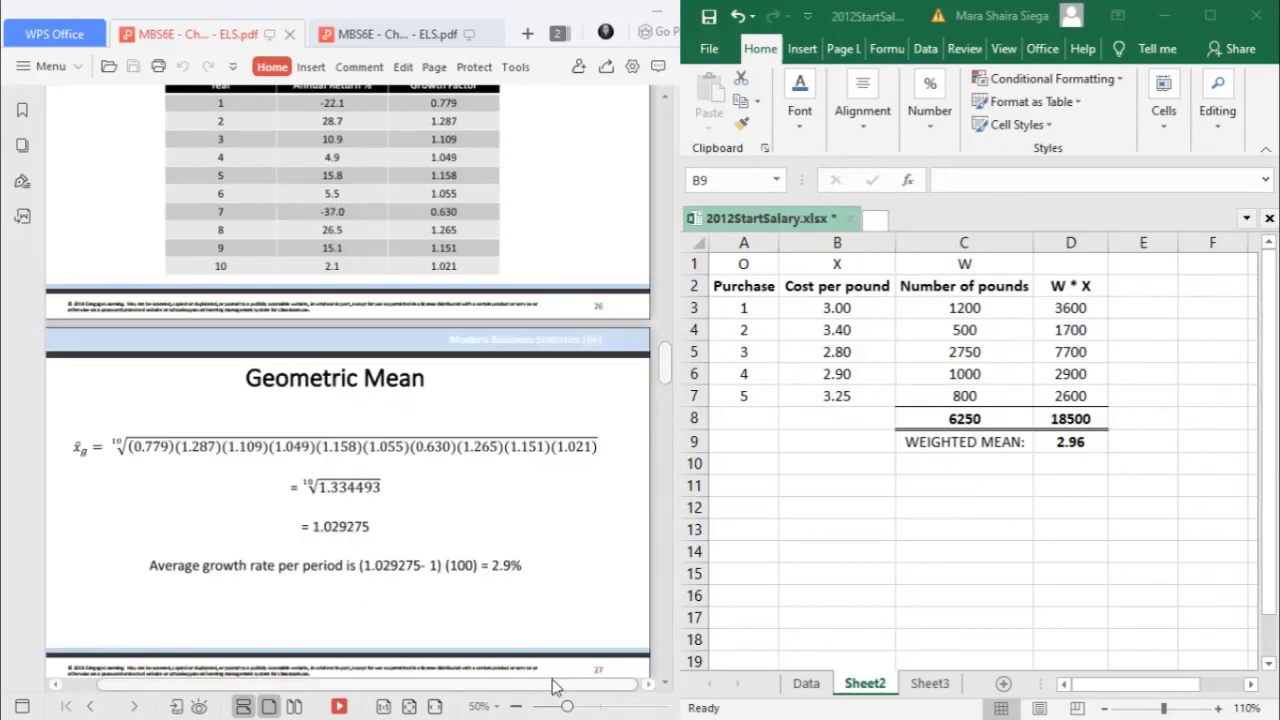
left_click_drag(557, 686, 550, 686)
scroll(541, 620, "up", 1)
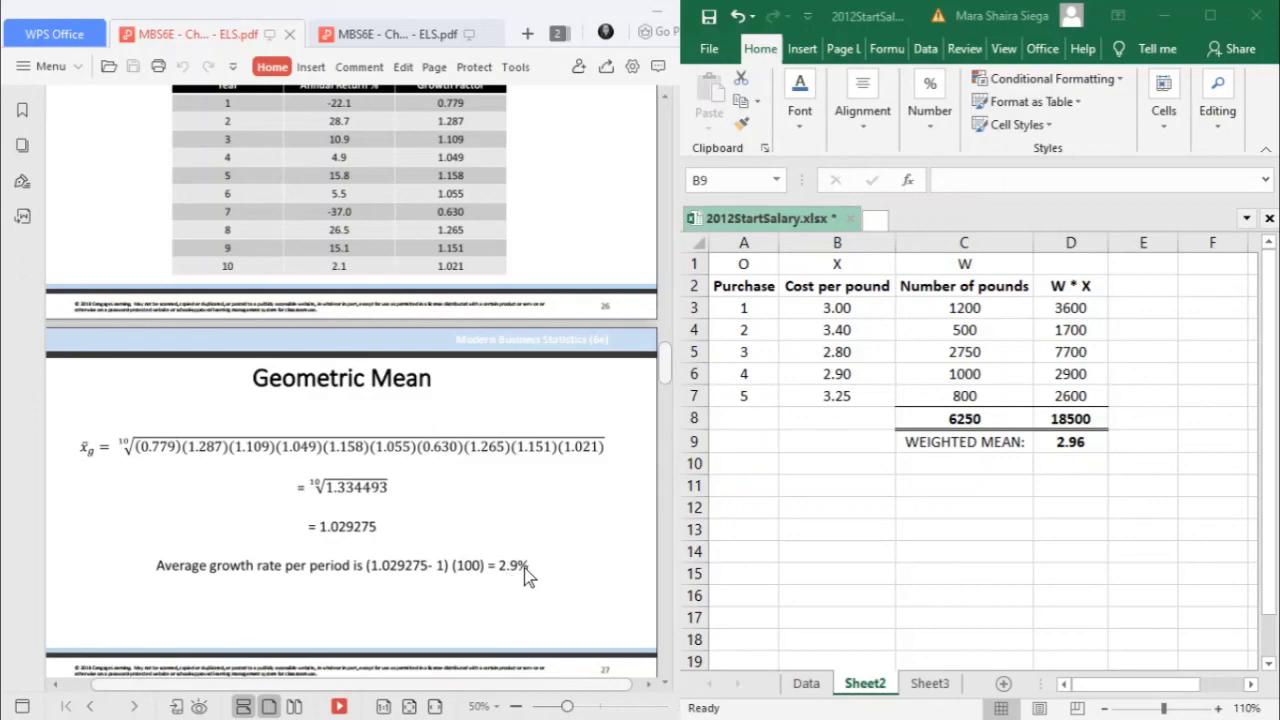
scroll(524, 568, "up", 1)
Read the Using Excel to Compute Geometric Mean slides, covering the GEOMEAN function and its formula and value worksheets.
scroll(524, 568, "down", 5)
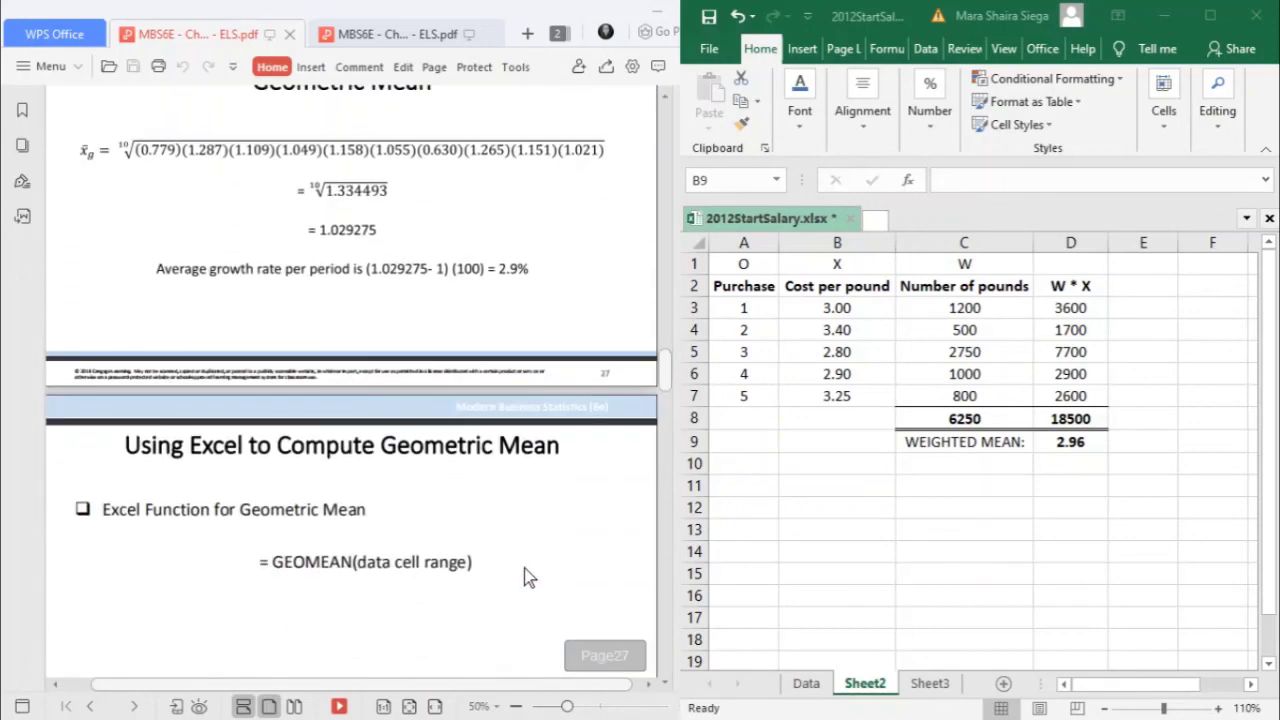
scroll(524, 568, "down", 2)
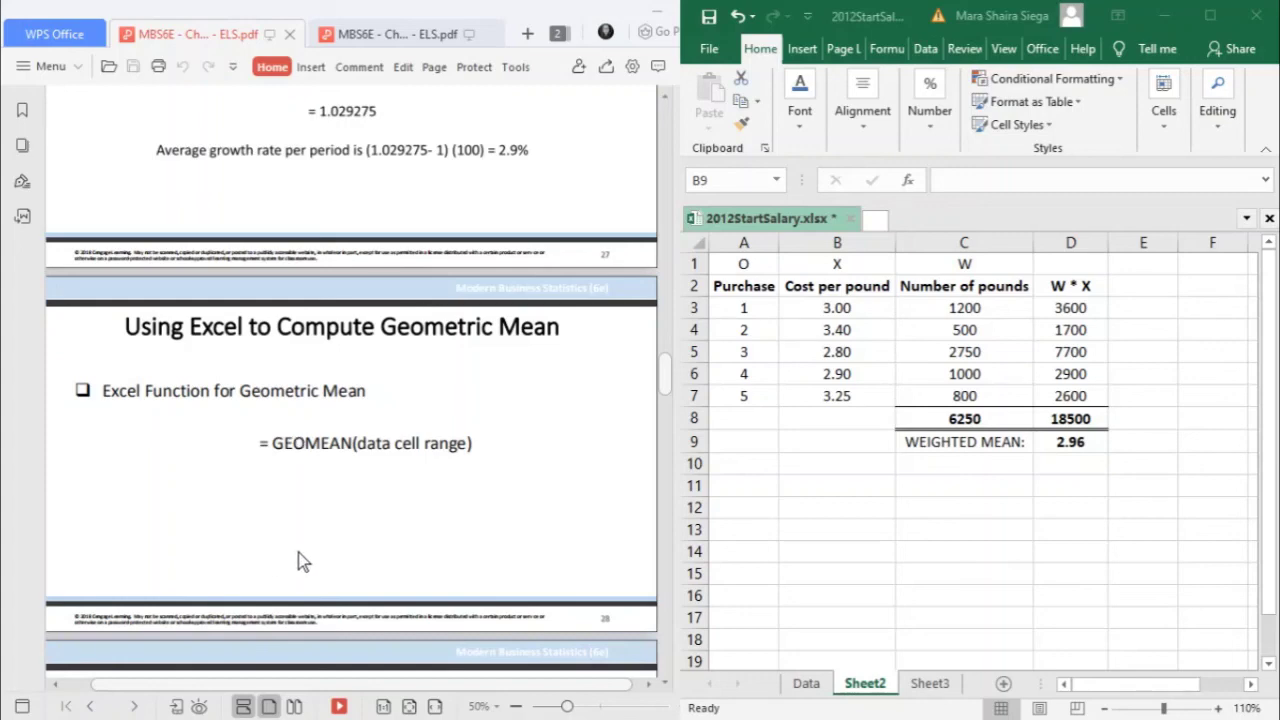
scroll(298, 552, "down", 1)
scroll(306, 410, "down", 4)
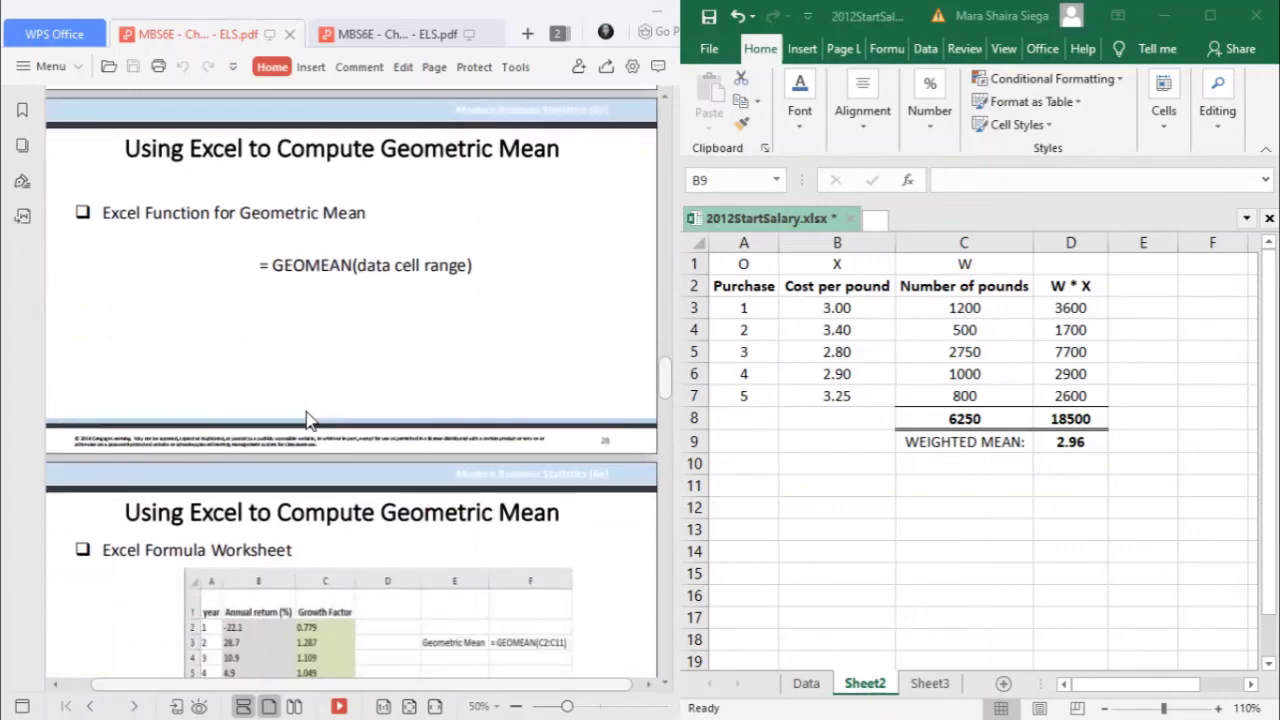
scroll(306, 412, "down", 7)
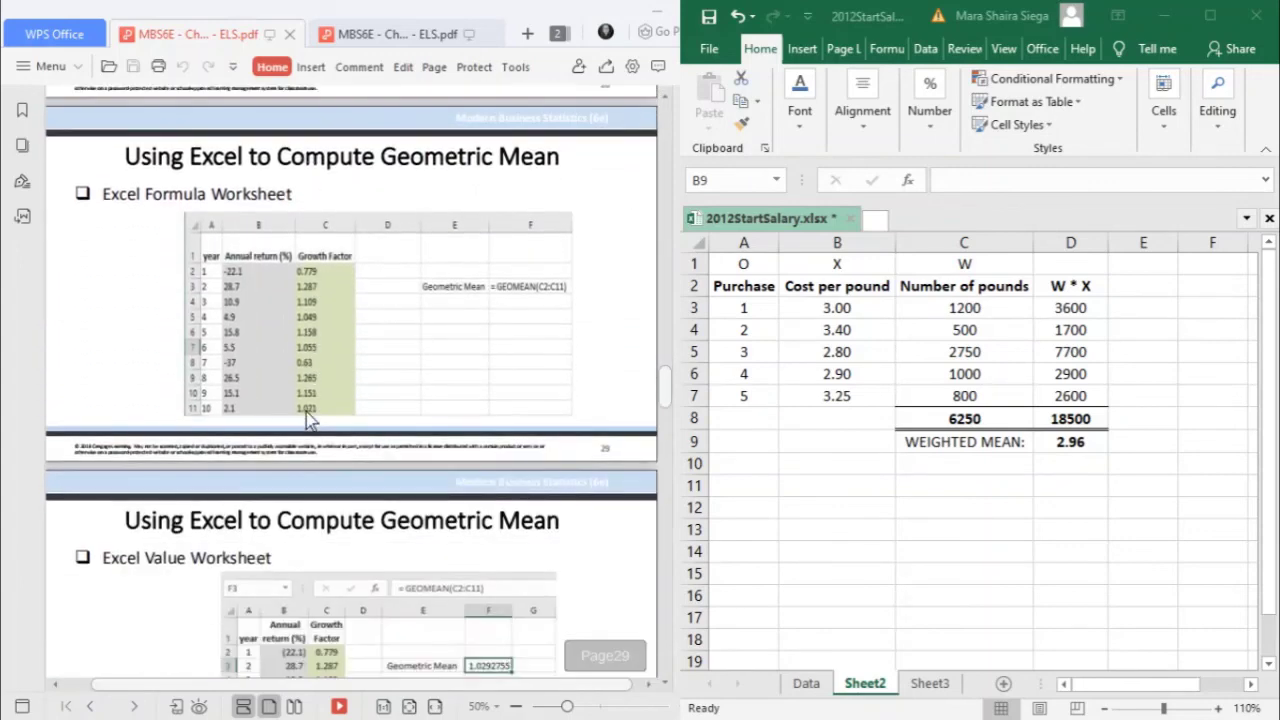
scroll(306, 412, "down", 1)
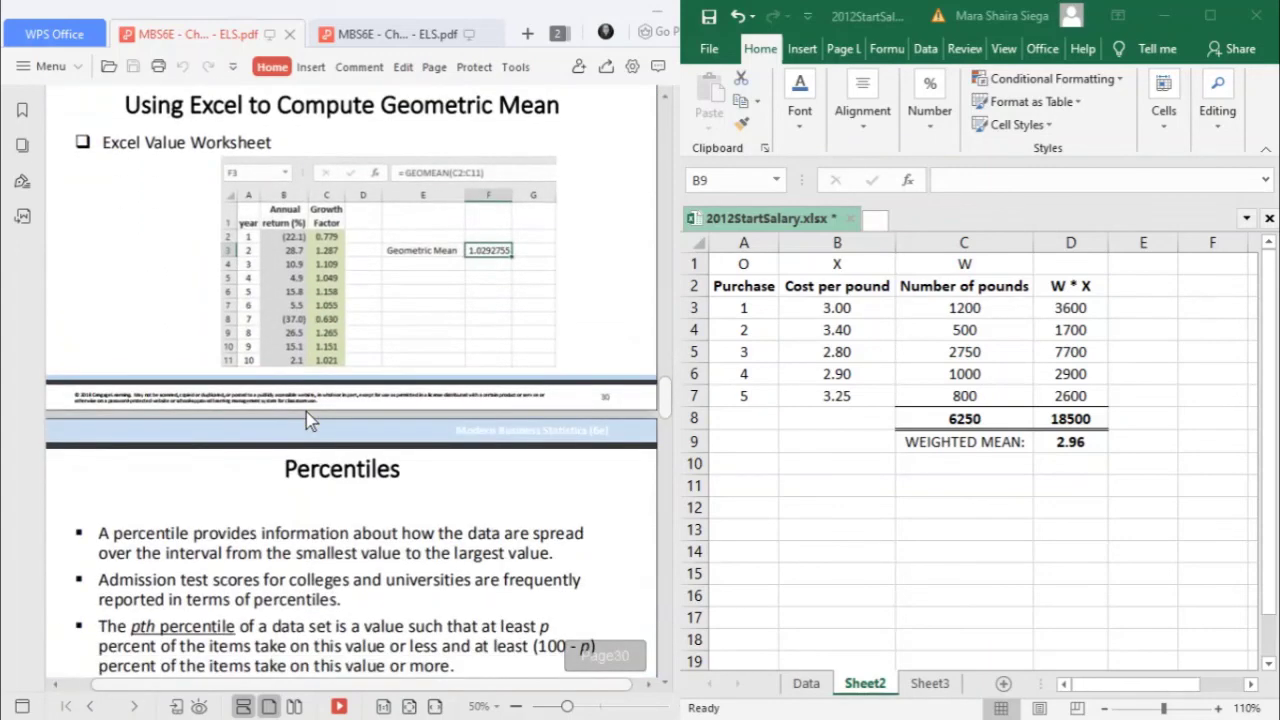